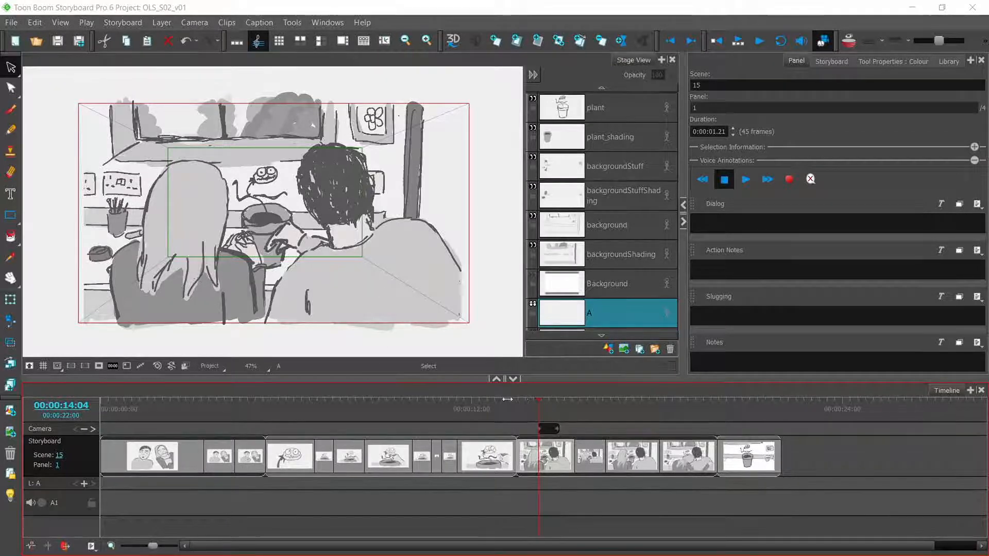
Step: Scrub through the storyboard timeline to review the panels from scene 1 to scene 15
click(403, 410)
click(188, 400)
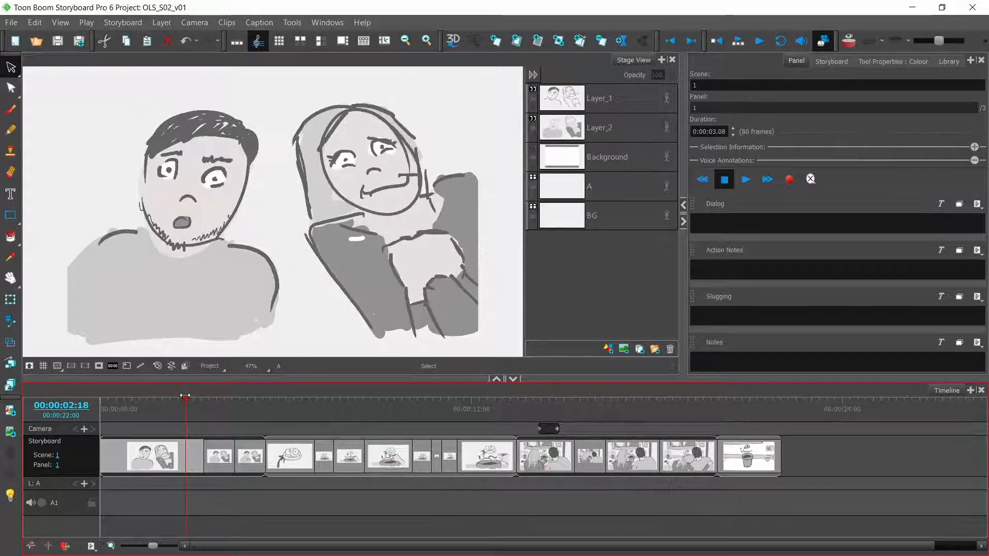
click(228, 399)
drag(237, 397, 635, 410)
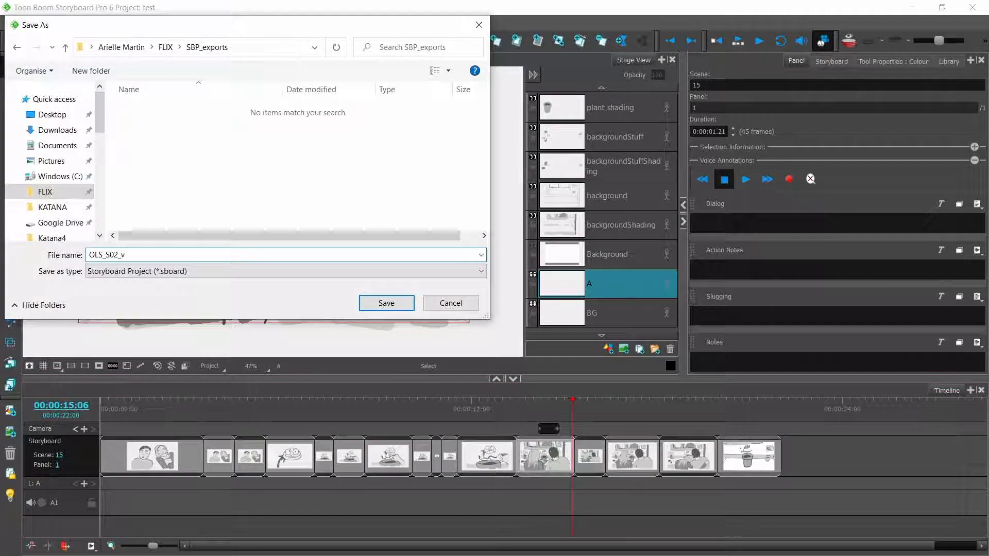
Step: Save the storyboard project under the name OLS_S02_v01
text(01)
key(Return)
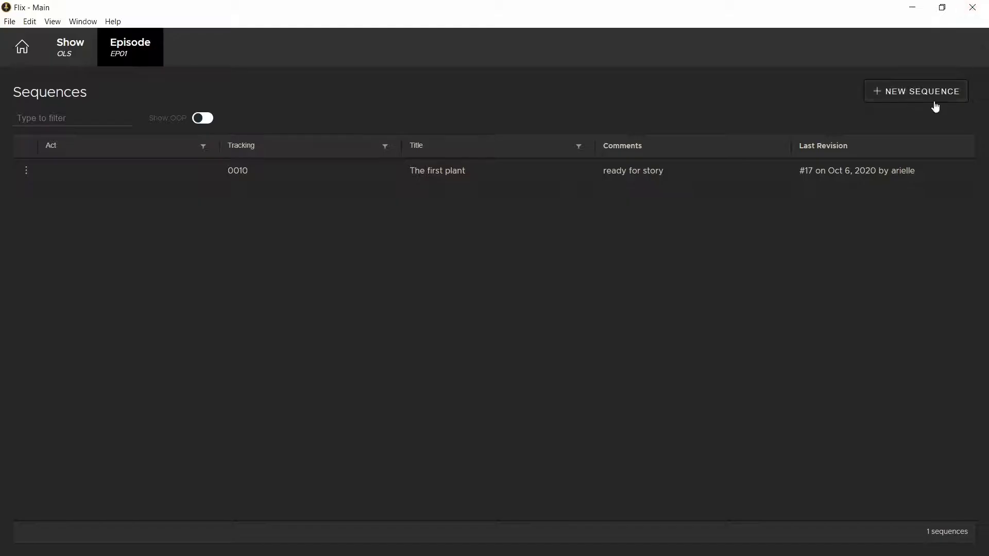
Step: Switch to Flix and create a new sequence in episode EP01 with tracking code 0020
click(935, 106)
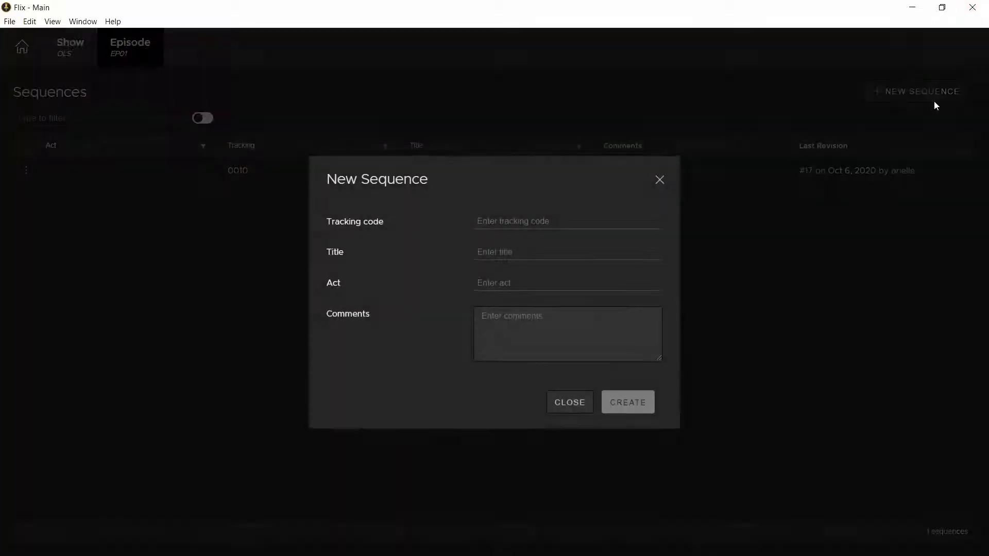
click(541, 221)
text(0020)
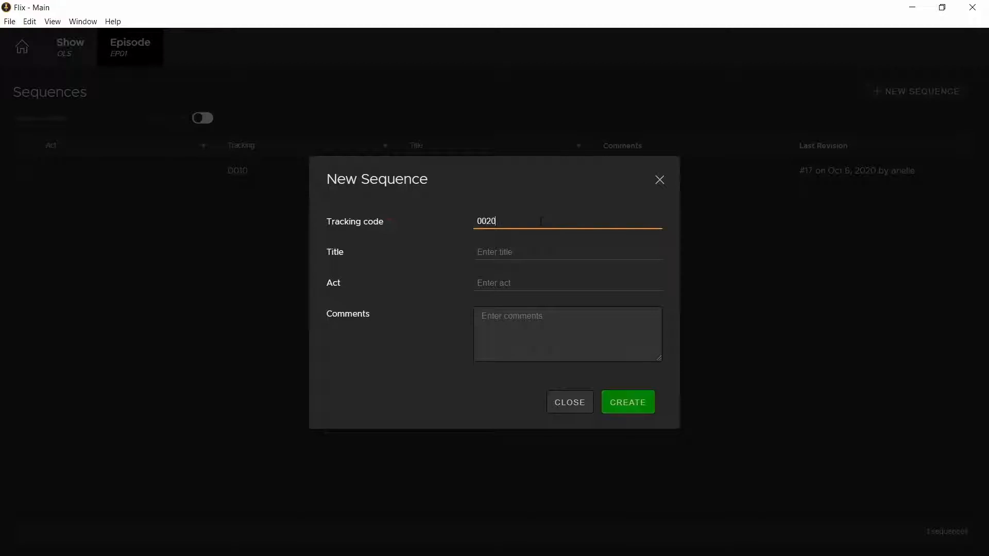
click(648, 412)
click(793, 372)
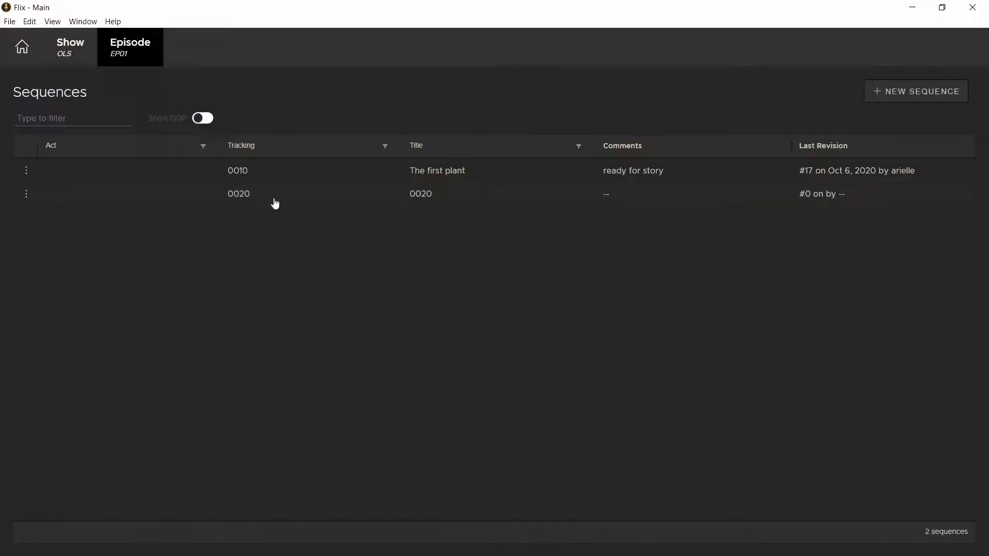
Step: Open sequence 0020 and choose OLS_S02_v01.sboard as the project for a Storyboard Pro import
click(288, 200)
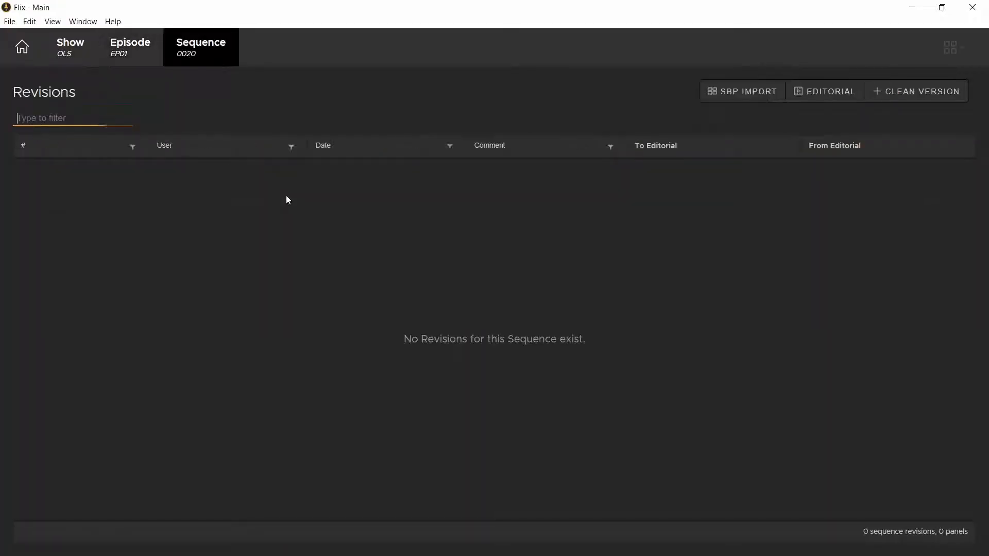
click(740, 93)
click(870, 132)
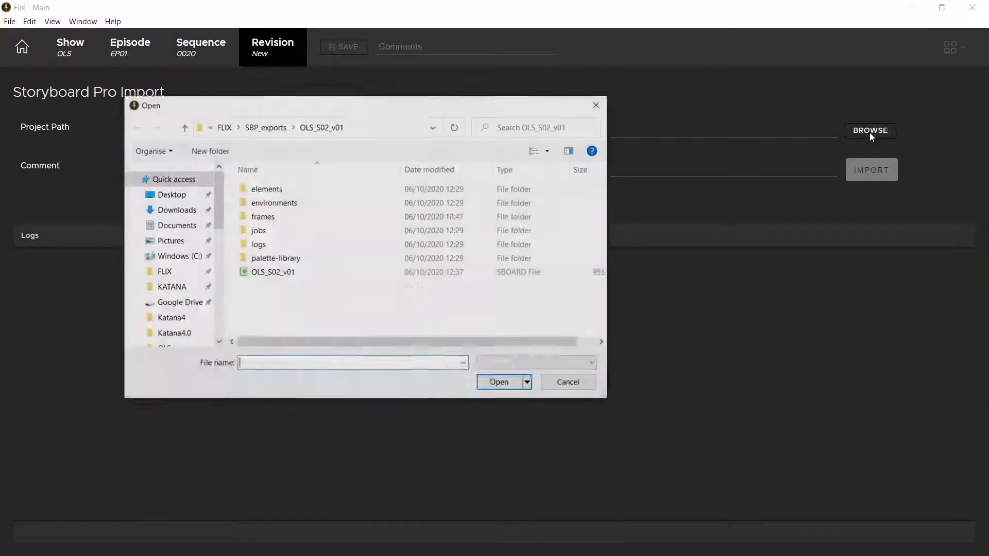
click(303, 273)
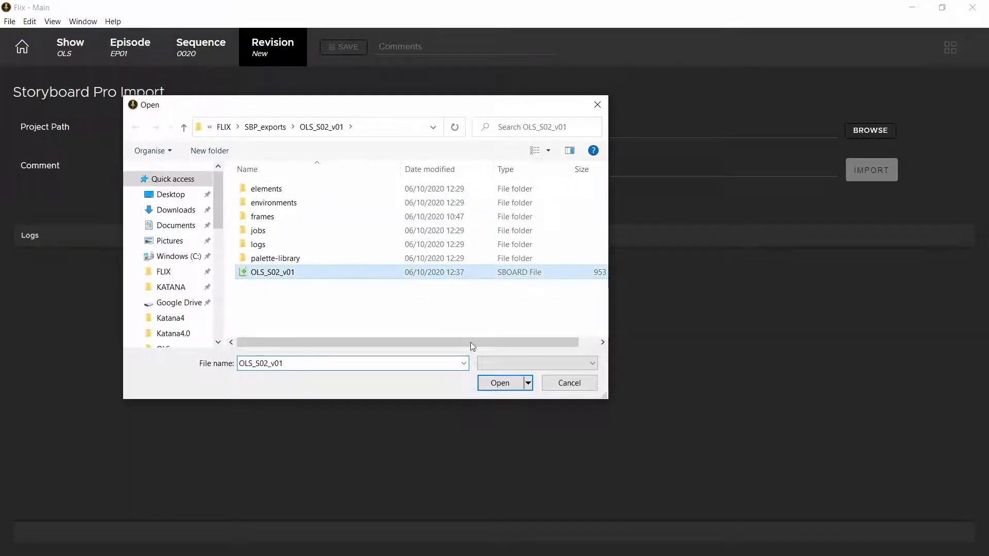
click(499, 384)
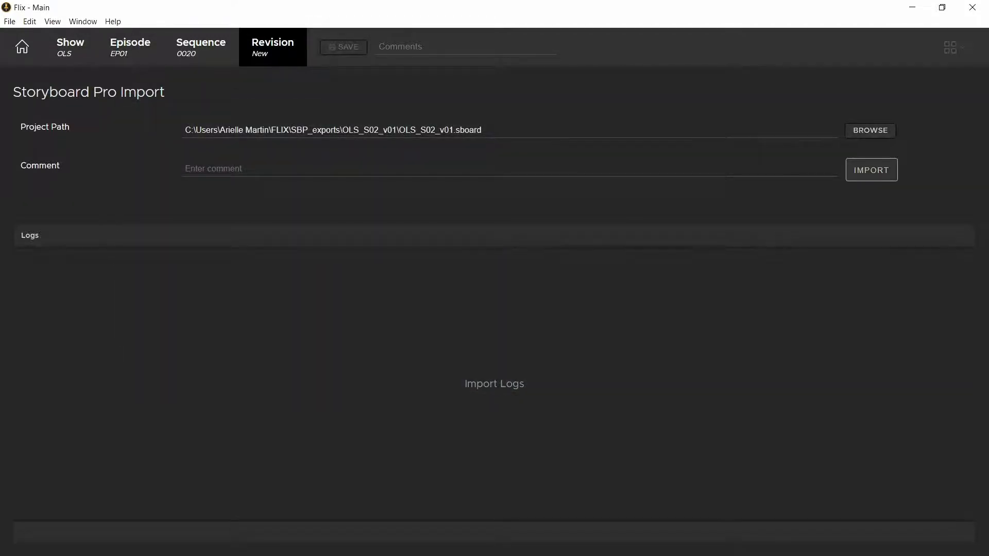
Step: Enter "First SBP Import" as the import comment
click(788, 169)
text(First)
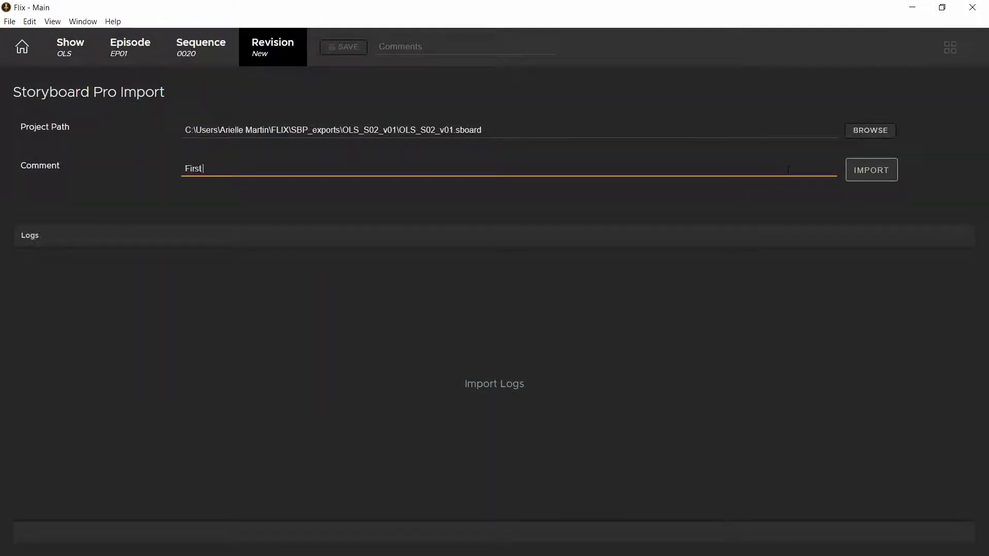
text( SBP Impor)
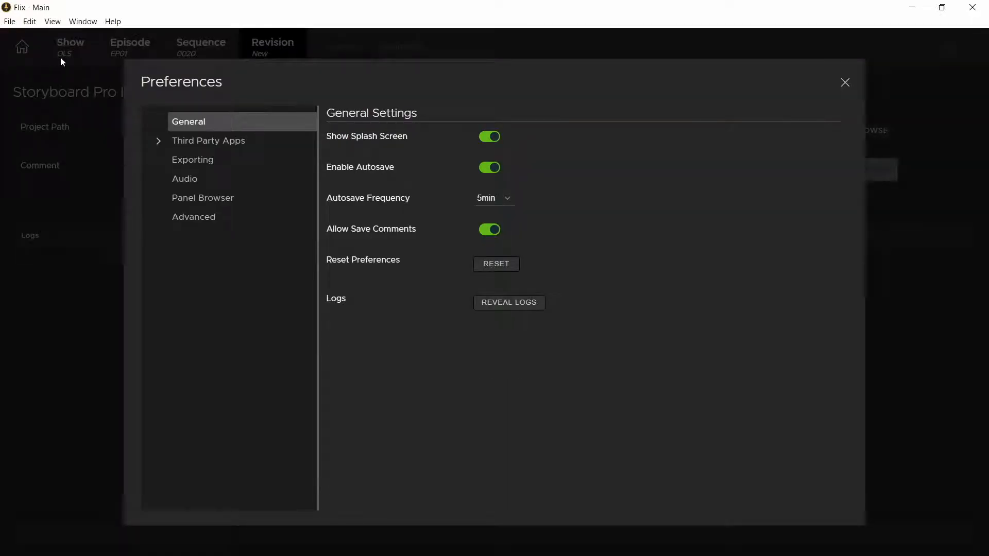
Step: Choose Hold First Frame for imported camera moves in the Storyboard Pro preferences
click(157, 142)
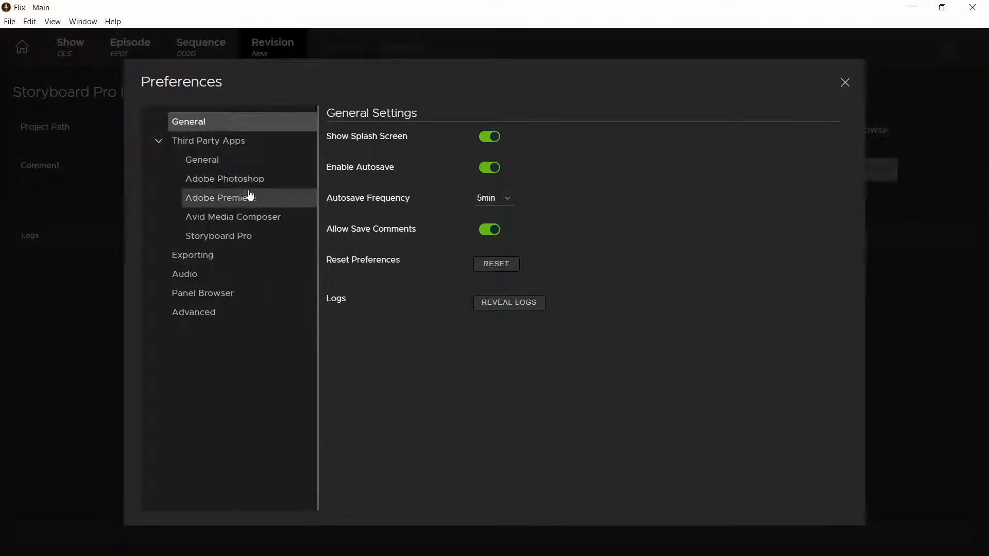
click(248, 236)
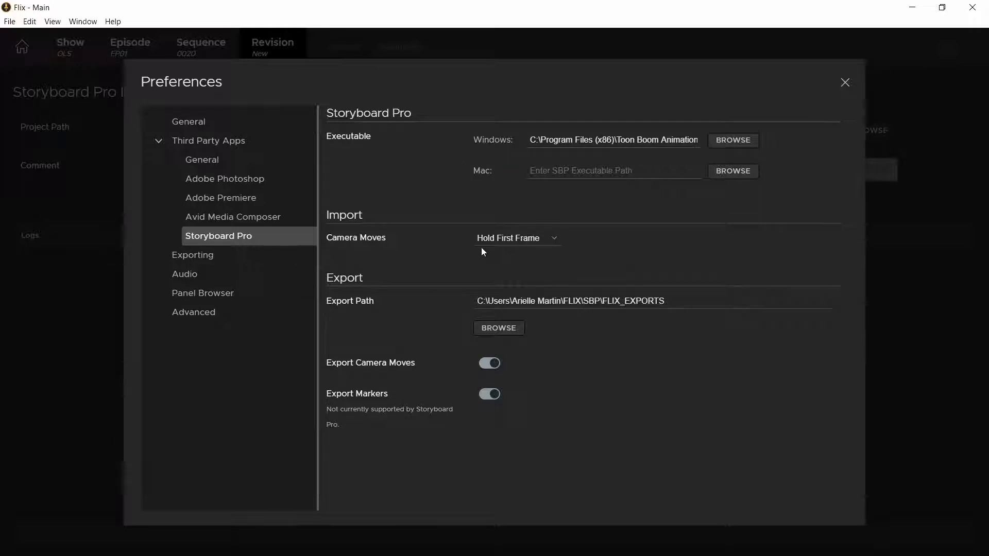
click(555, 242)
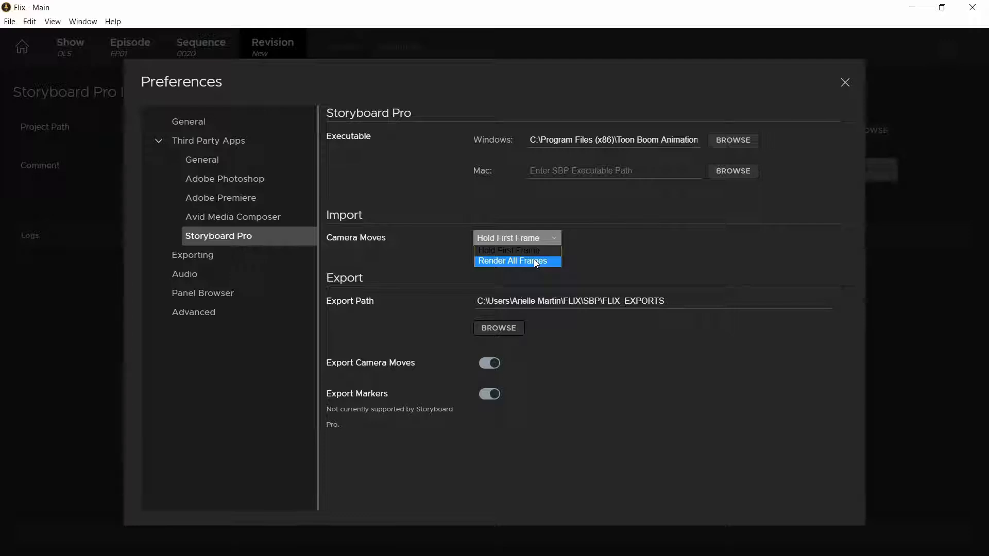
click(529, 251)
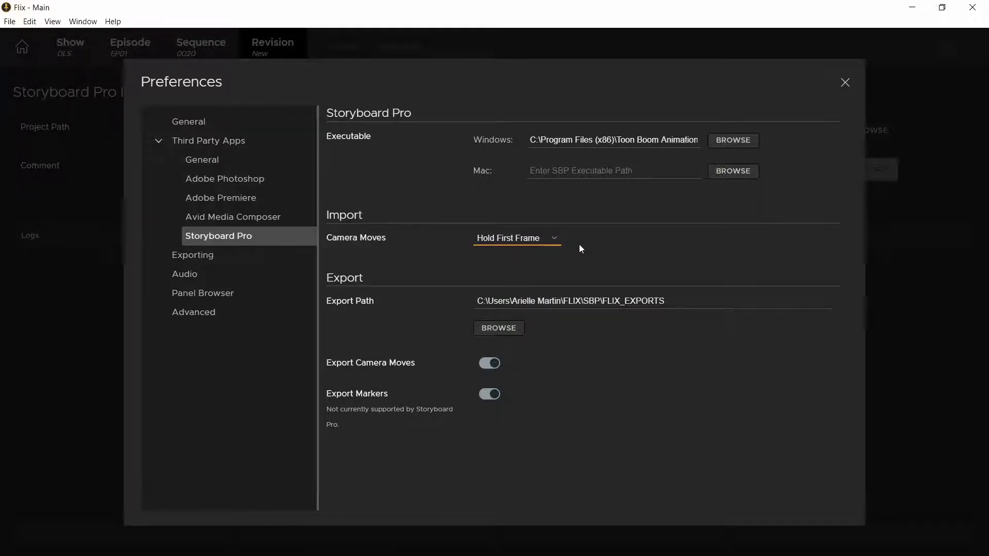
key(Escape)
Step: Import the Storyboard Pro project and open revision 1 of sequence 0020
click(848, 176)
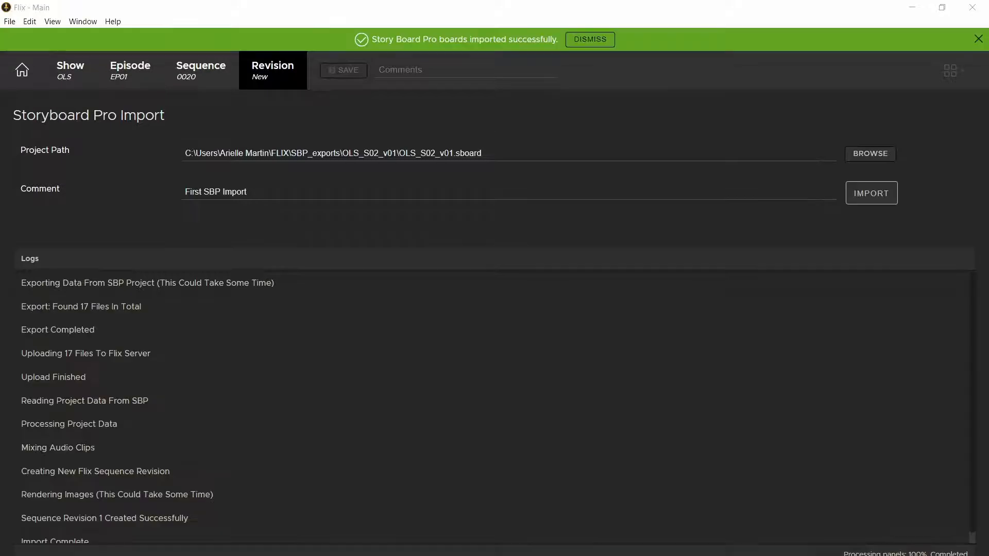
click(610, 42)
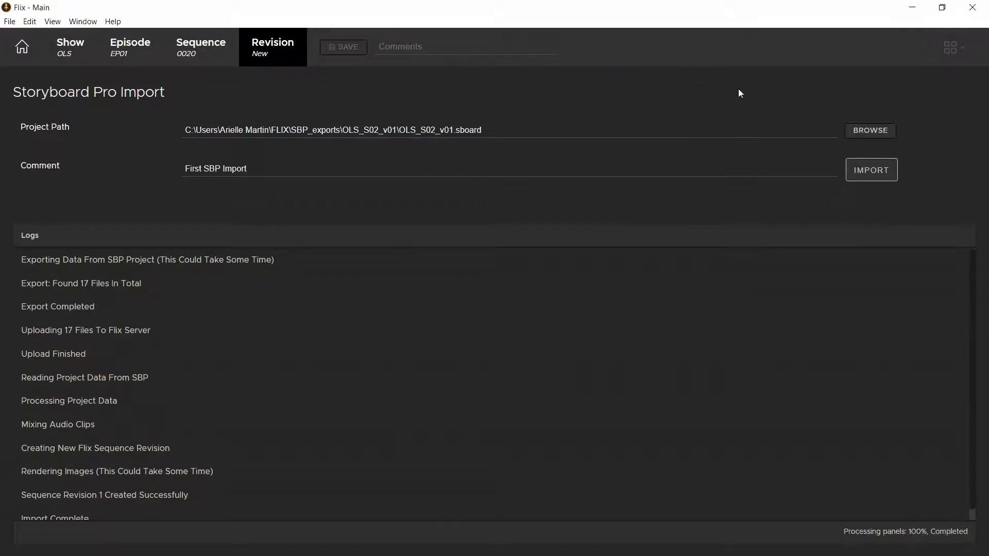
click(206, 46)
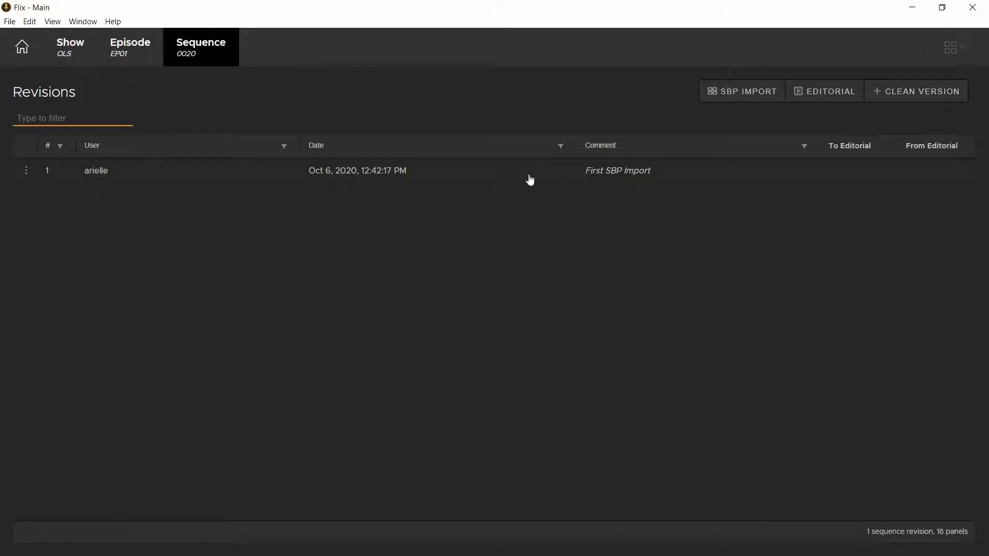
double_click(605, 177)
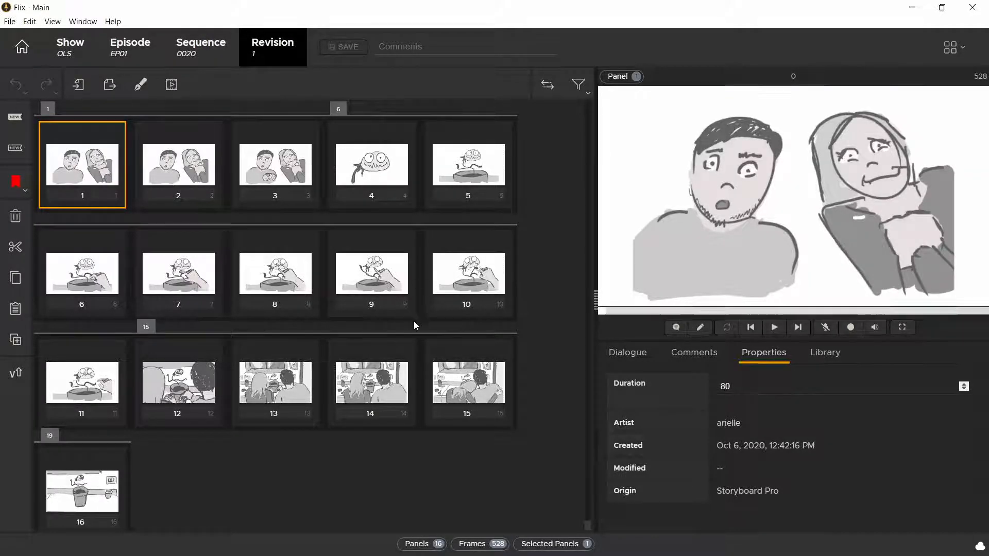
Step: Play the sequence from panel 12 to check how the imported camera move appears
click(166, 371)
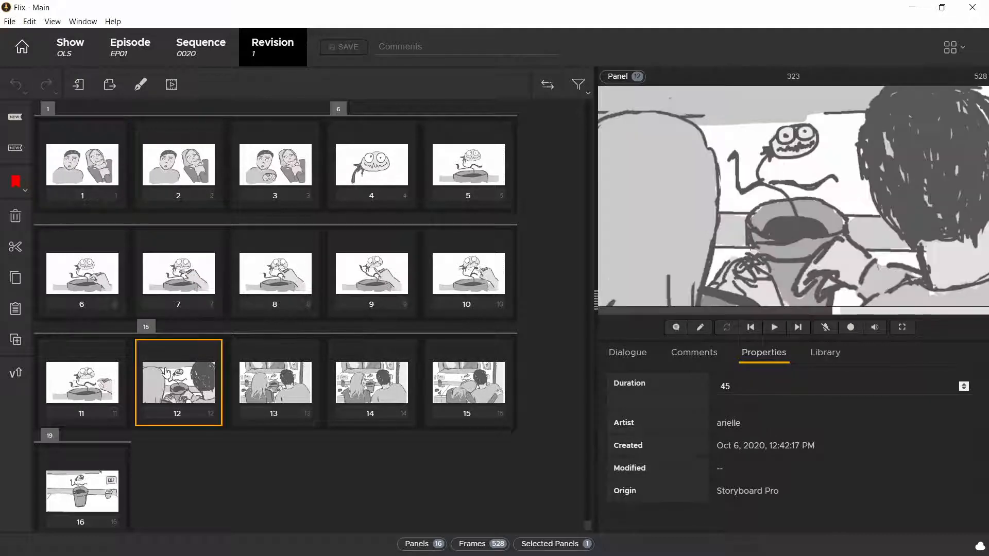
click(774, 328)
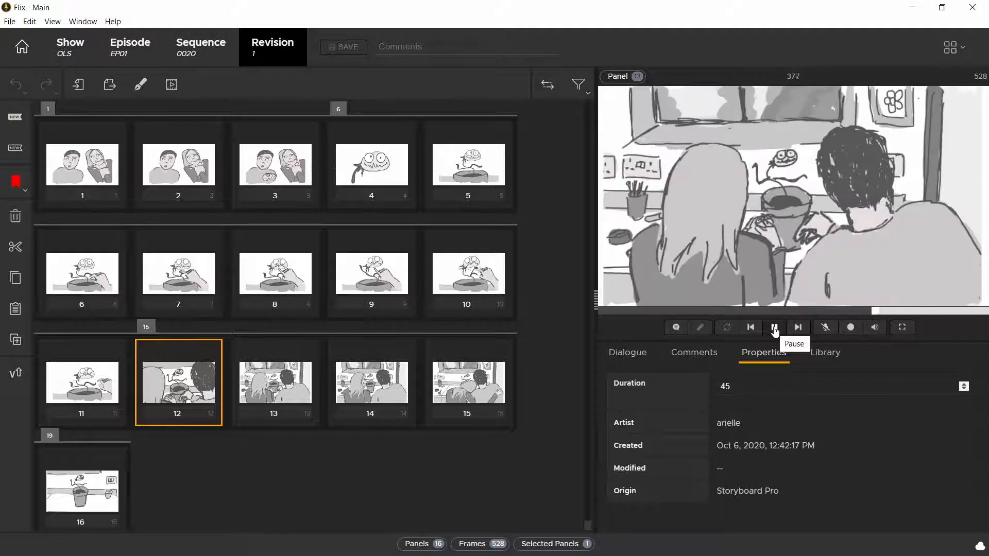
click(775, 329)
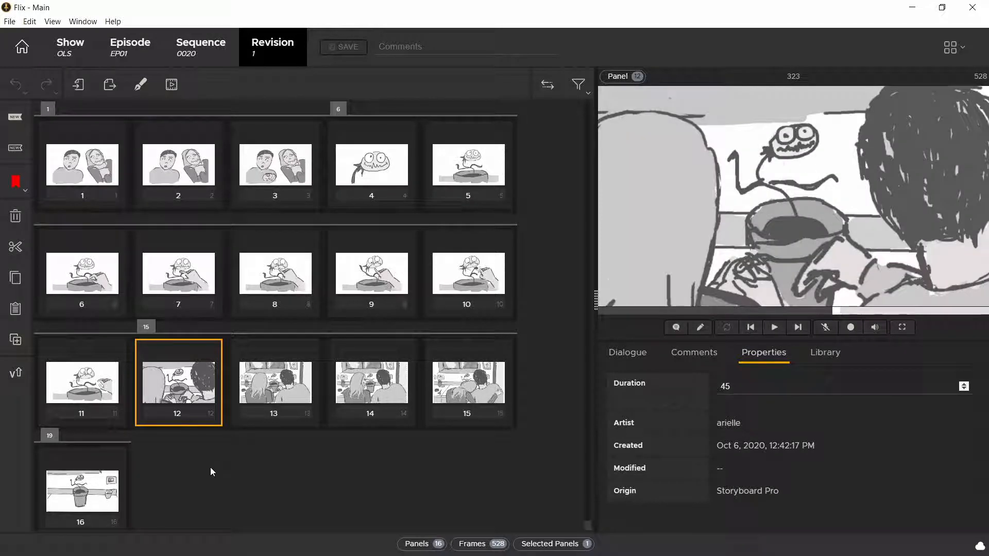
Step: Open panel 12 in Storyboard Pro, and enlarge the plant and plant_shading layers in scene 19
double_click(180, 375)
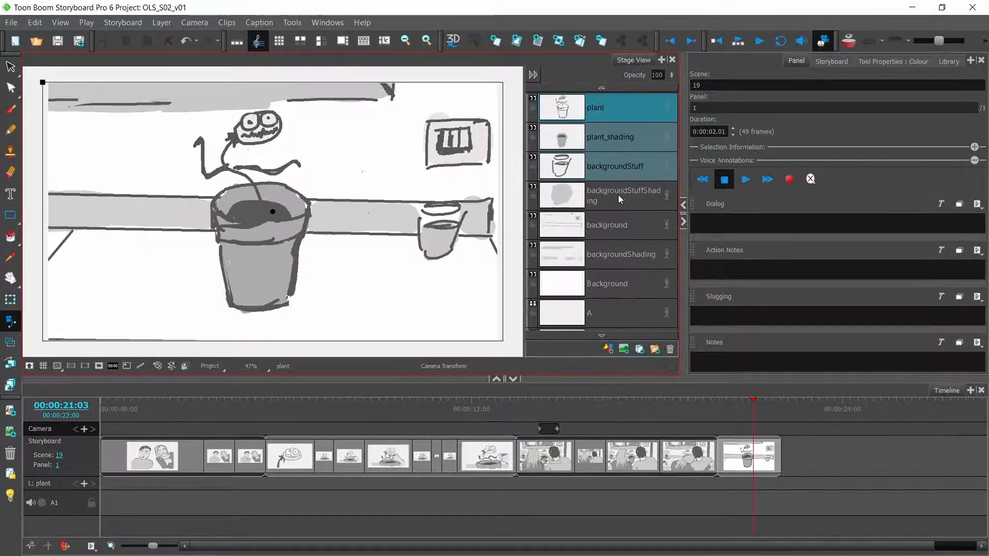
ctrl+click(623, 178)
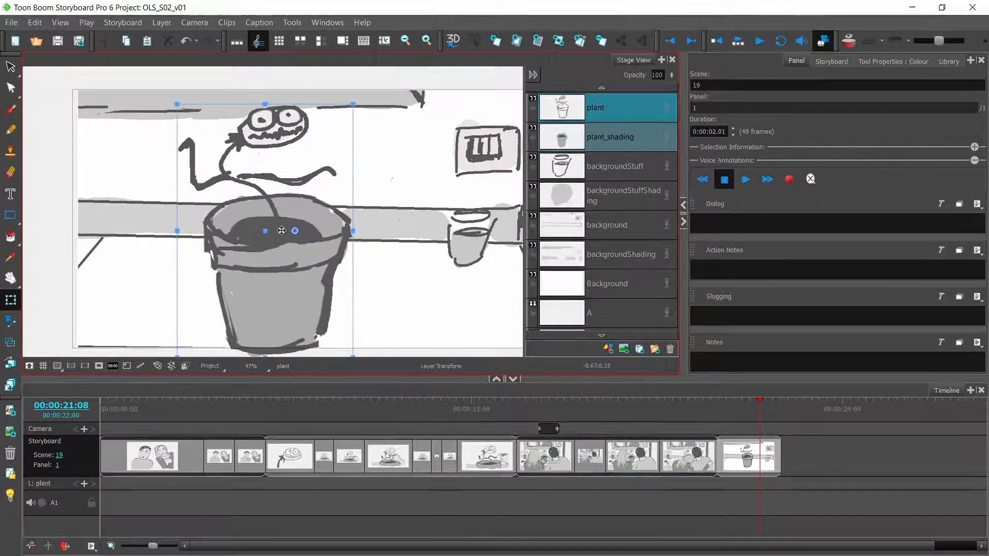
Step: Duplicate panel 2 of scene 6 and enlarge the artwork on Layer_5, Layer_4 and Layer_3 in panel 2
right_click(325, 455)
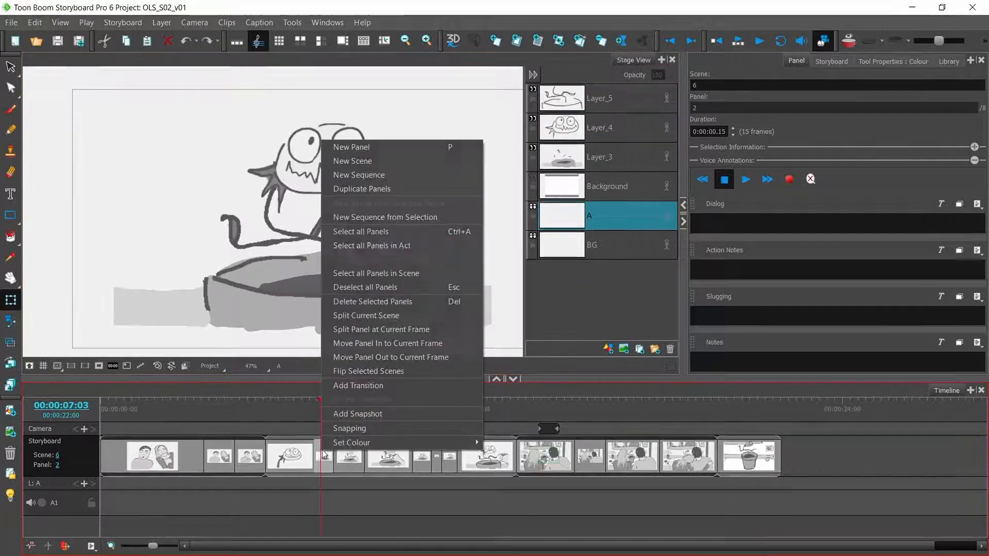
click(387, 189)
click(599, 102)
shift+click(605, 161)
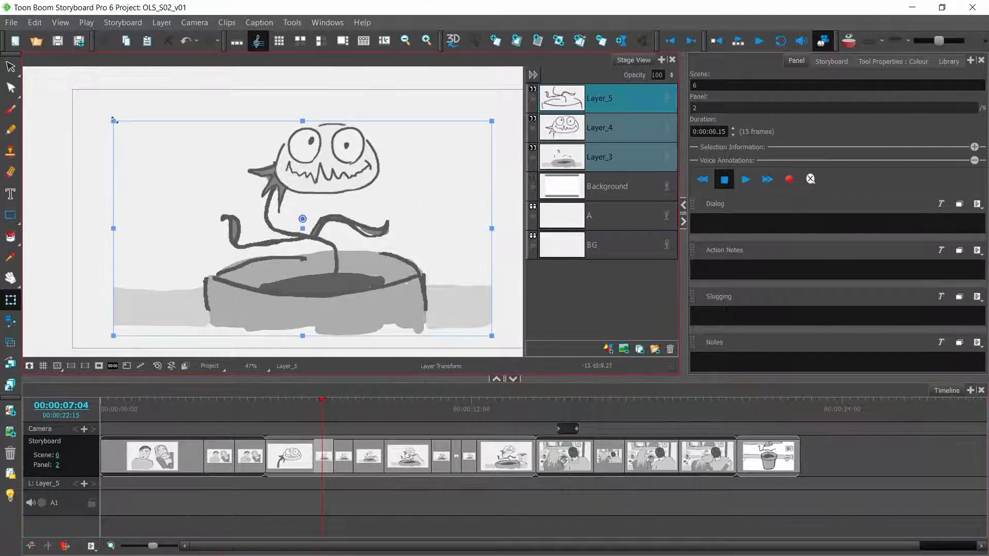
drag(113, 120, 51, 87)
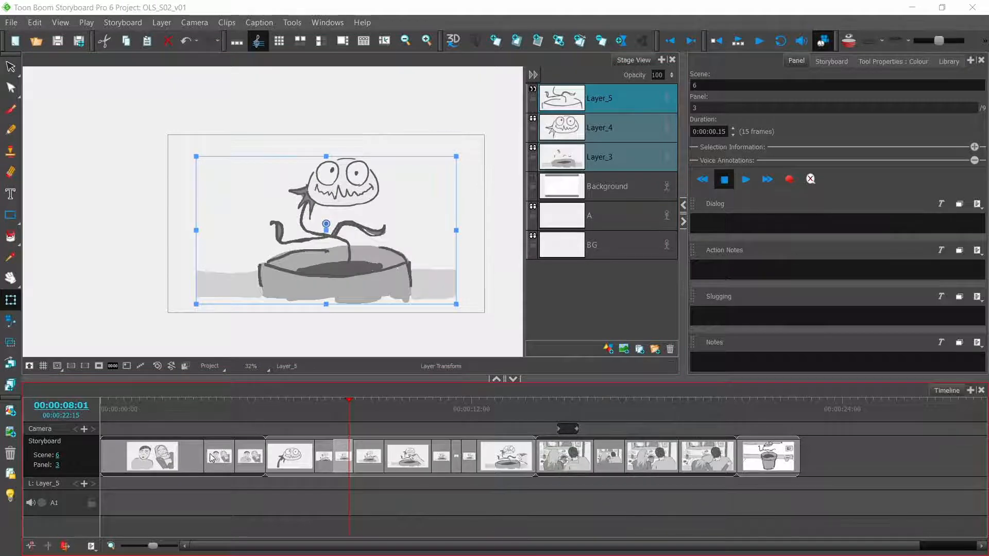
Step: Shorten the first panel of scene 1 to 8 frames in the timeline
drag(200, 452, 111, 453)
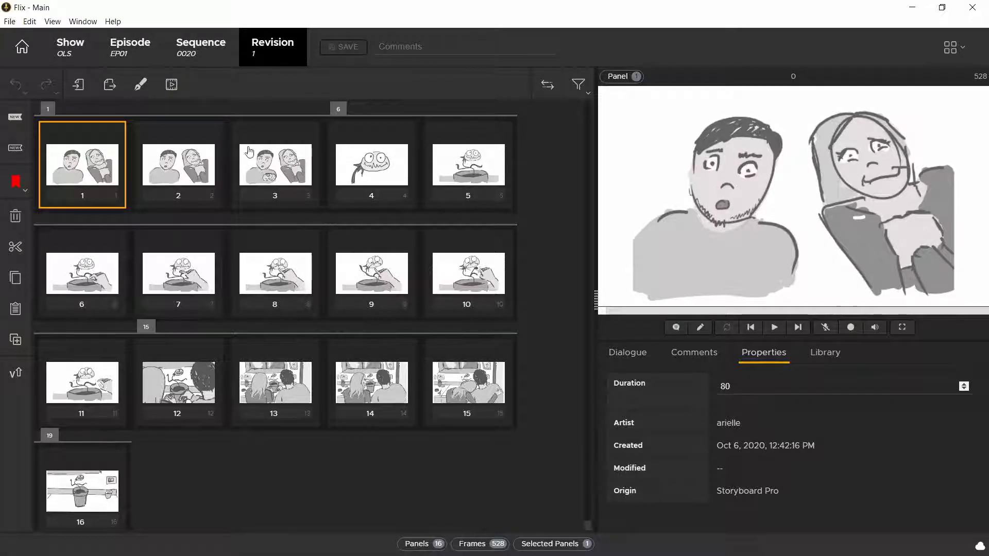
Step: Switch to Flix and set up another Storyboard Pro import for sequence 0020 using the updated OLS_S02_v01 project file
click(208, 53)
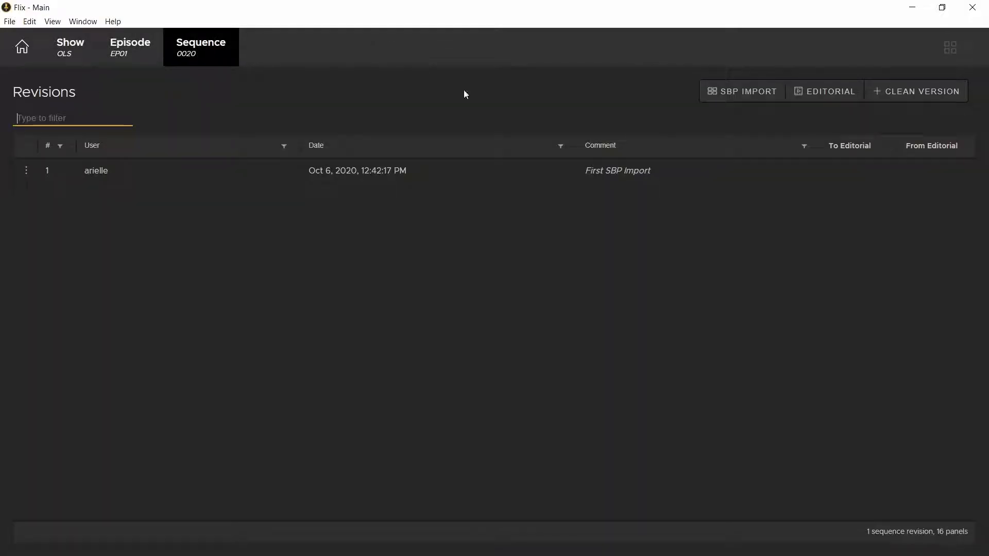
click(740, 93)
click(851, 129)
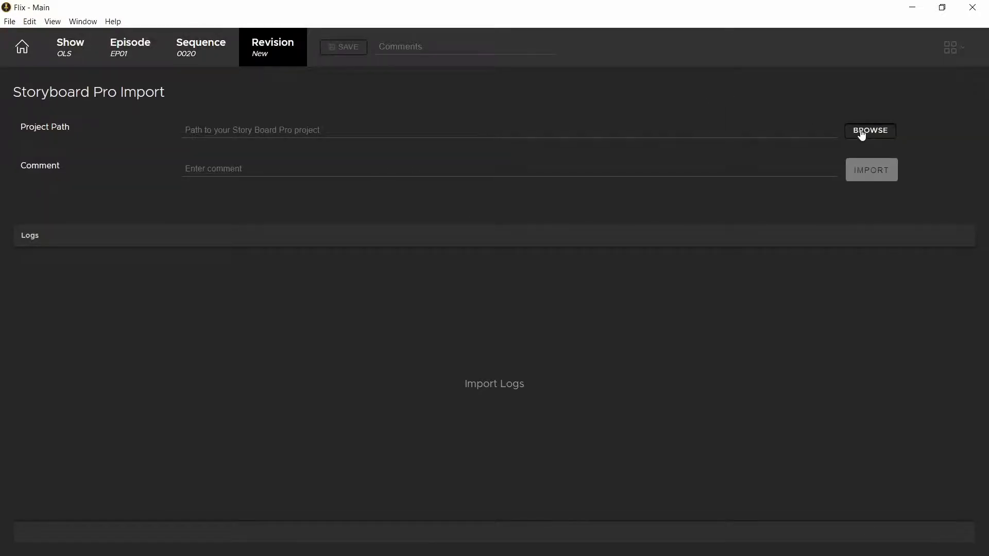
click(446, 355)
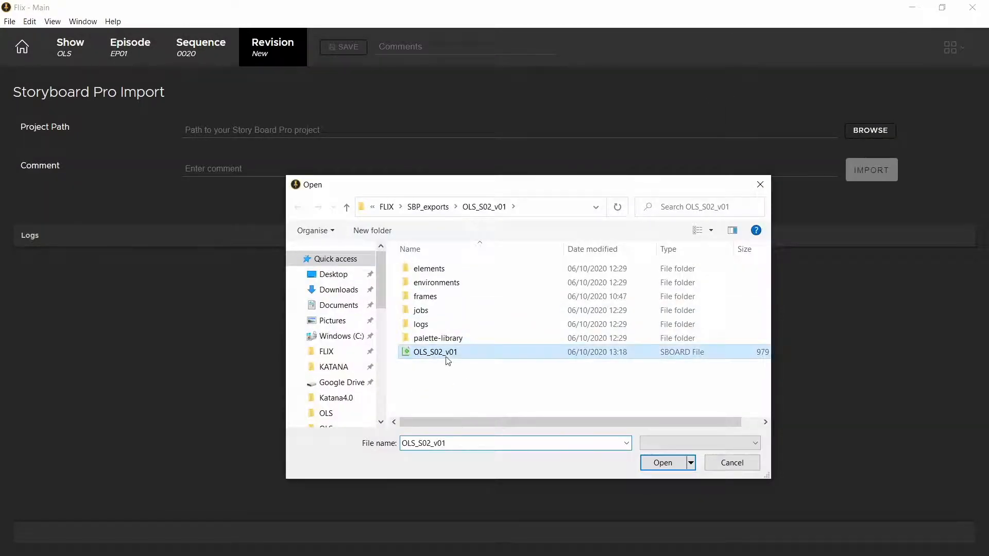
click(663, 464)
Step: Add the comment "second sbp import" and import the updated project
click(254, 172)
text(second import)
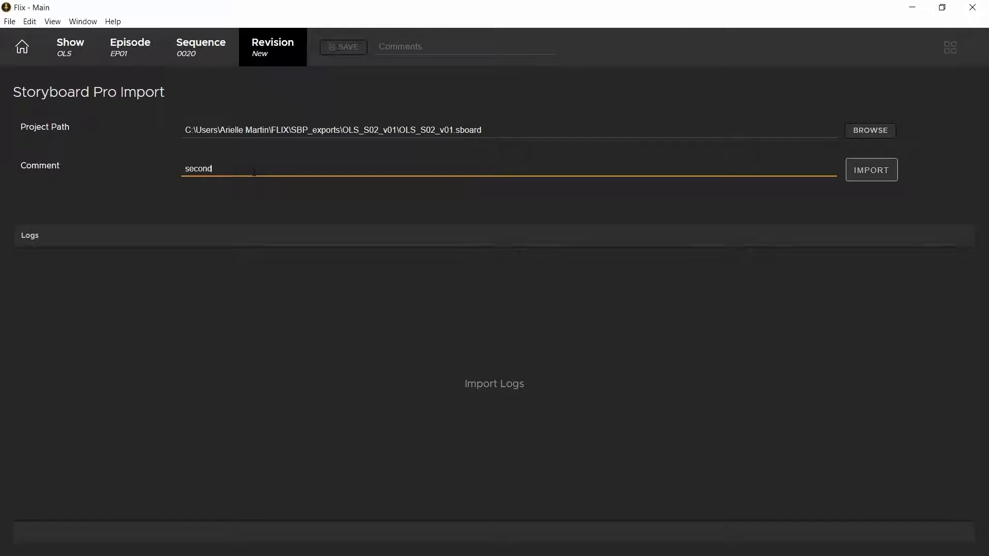
text( sbp)
Step: Open revision 2 of the sequence and inspect the updated panel 5-2
click(211, 53)
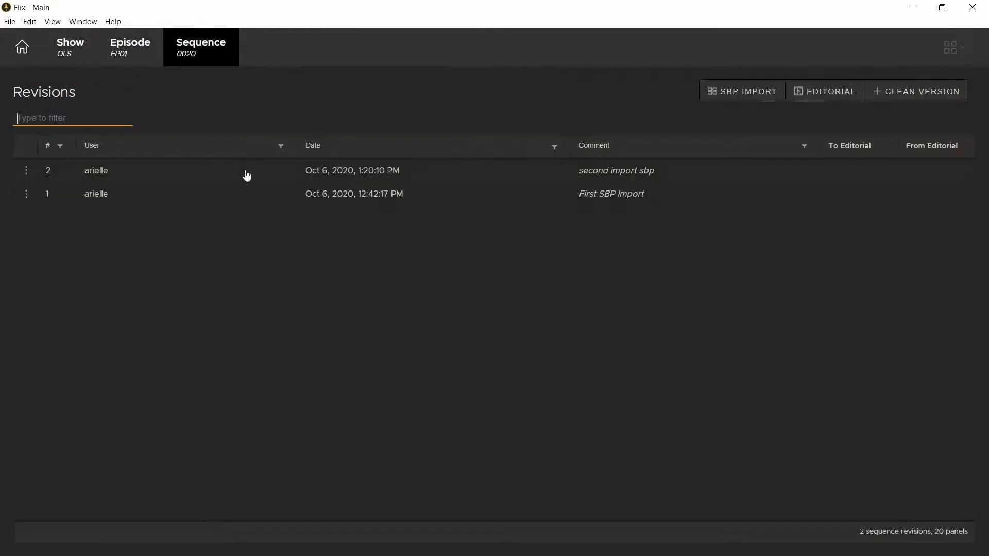
double_click(244, 170)
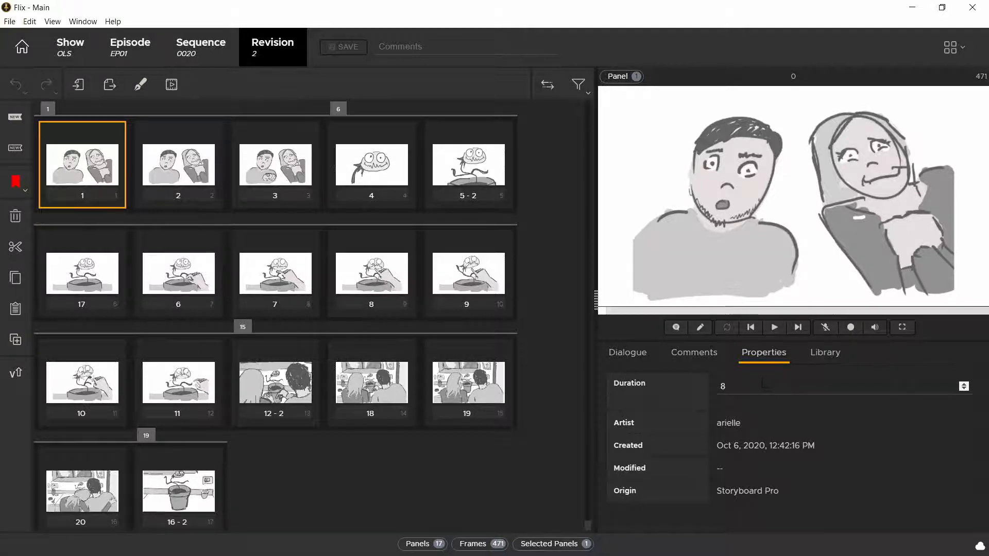
click(472, 176)
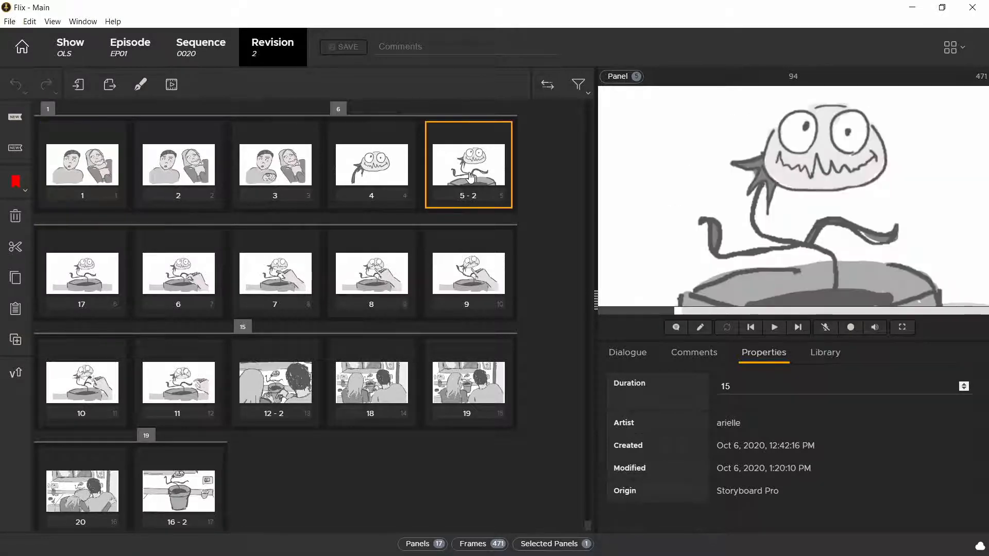
Step: Show the earlier revisions of panel 5-2 and check the properties of panels 17 and 12-2
click(476, 202)
click(482, 201)
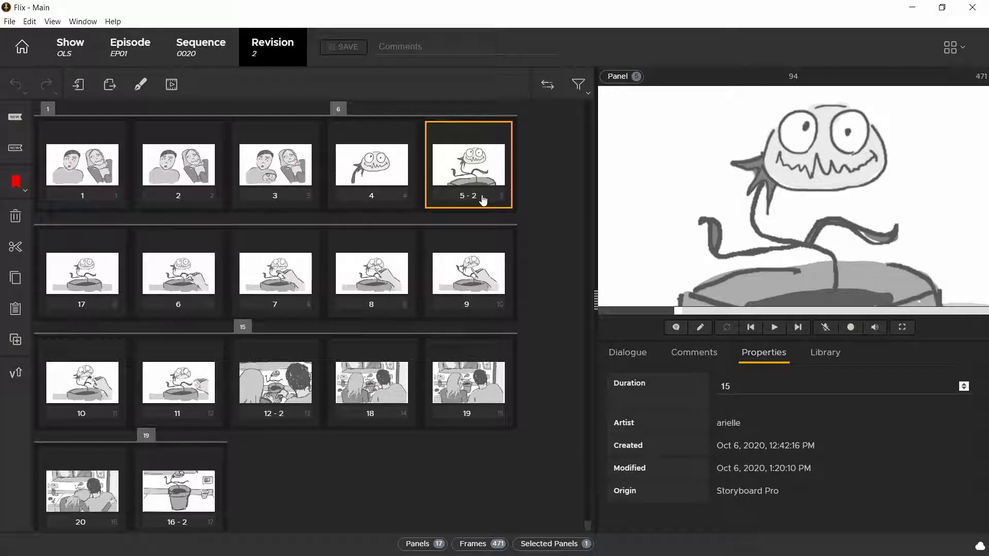
click(483, 200)
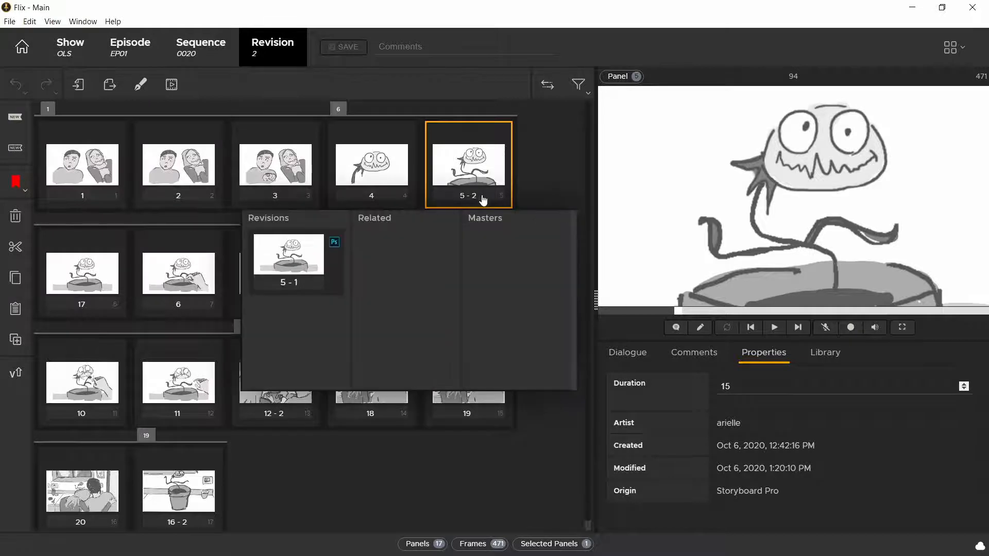
click(95, 281)
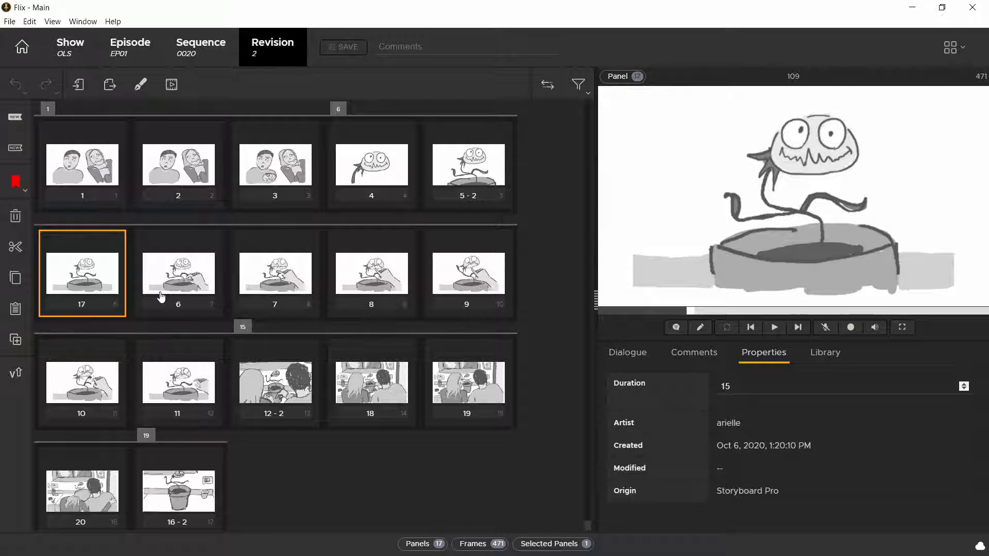
click(249, 383)
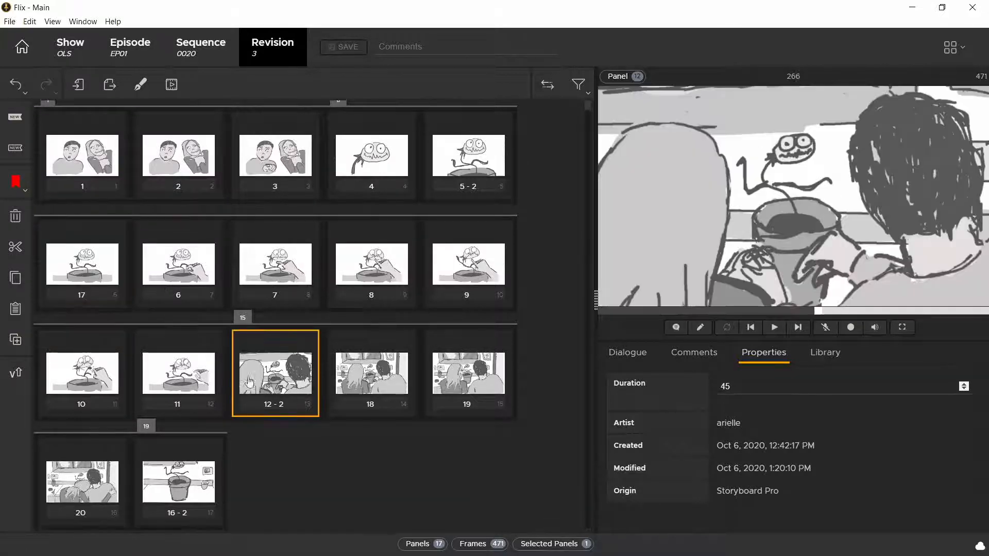
click(283, 410)
click(283, 407)
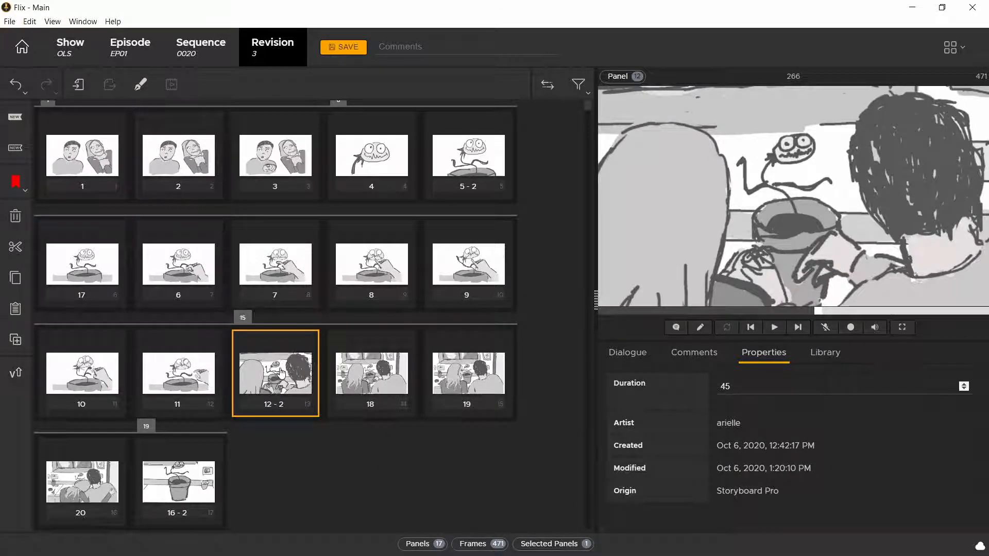
Step: Set the camera moves preference for Storyboard Pro imports to Render All Frames
click(9, 21)
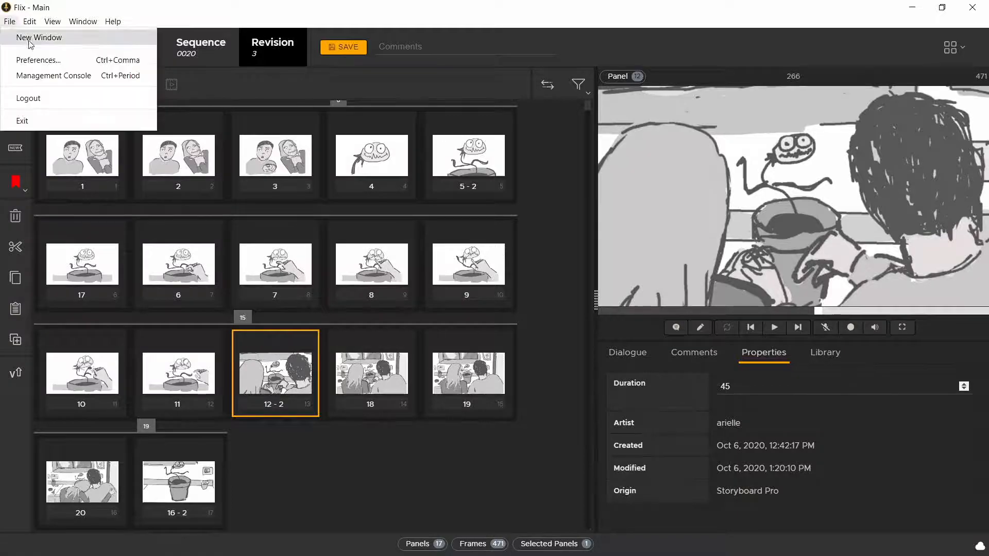
click(37, 60)
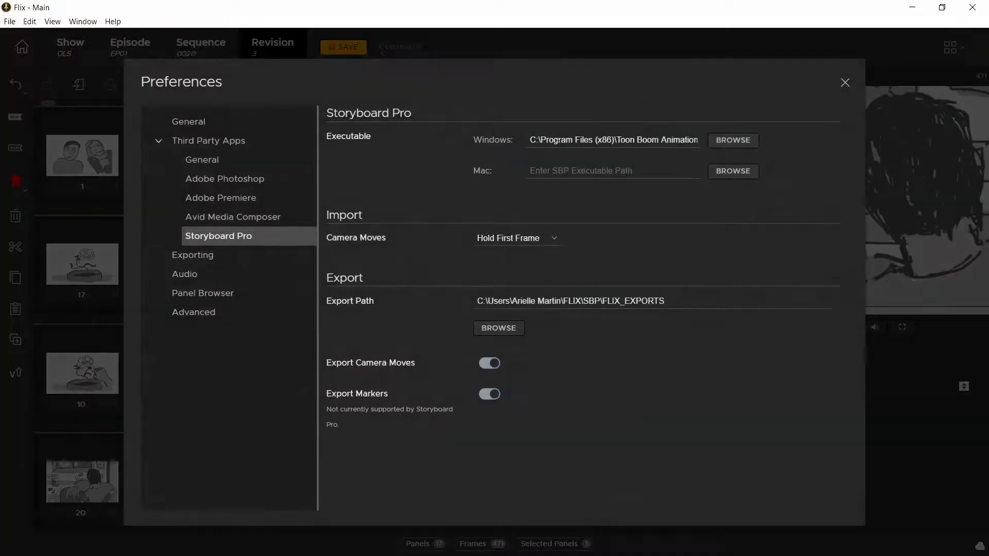
click(525, 242)
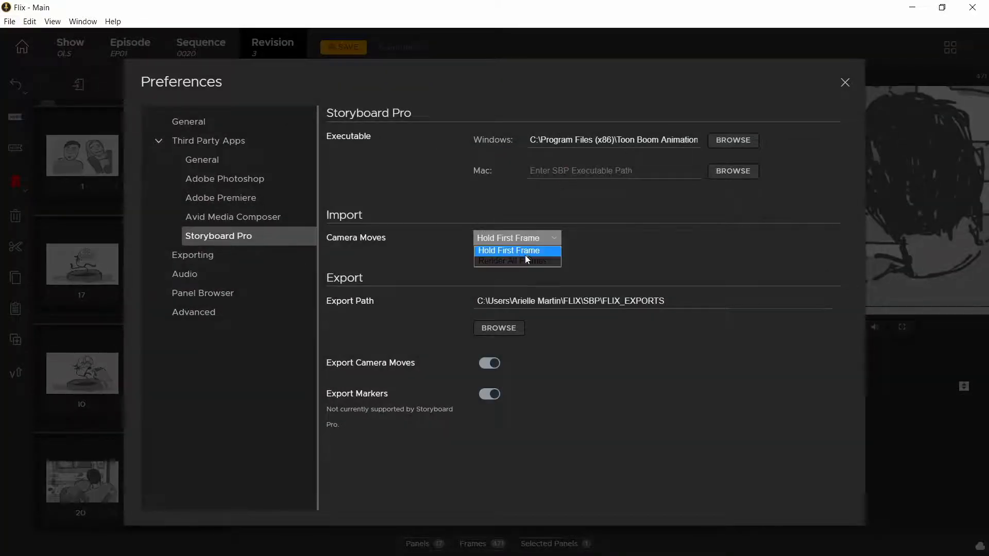
click(518, 260)
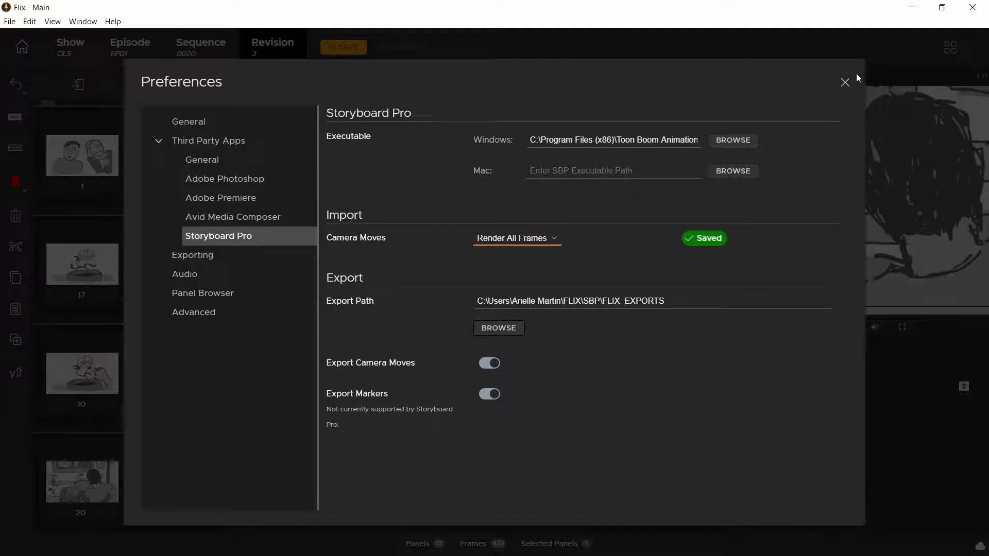
click(845, 82)
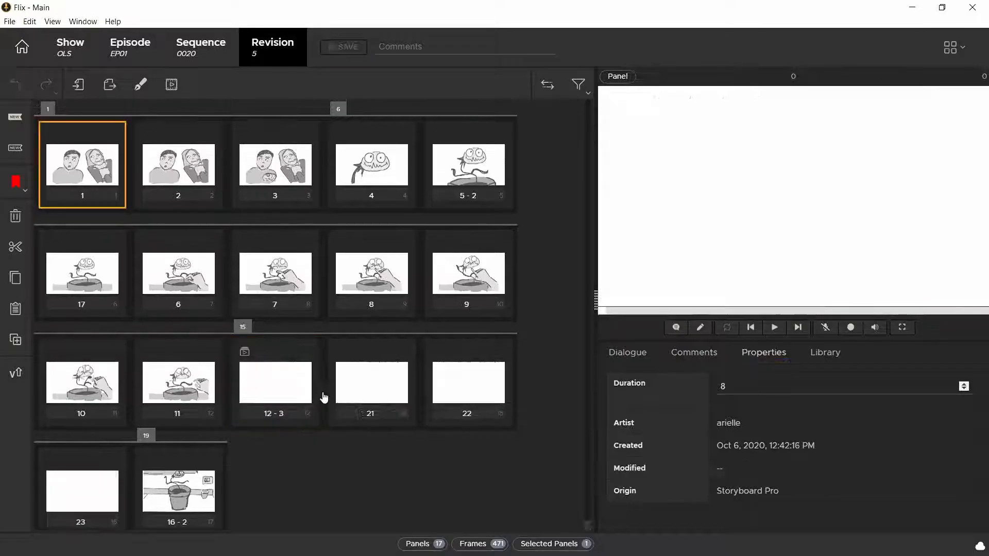
Step: Play back the animated panel 12-3 in revision 5, stop playback, and reselect the panel
click(256, 363)
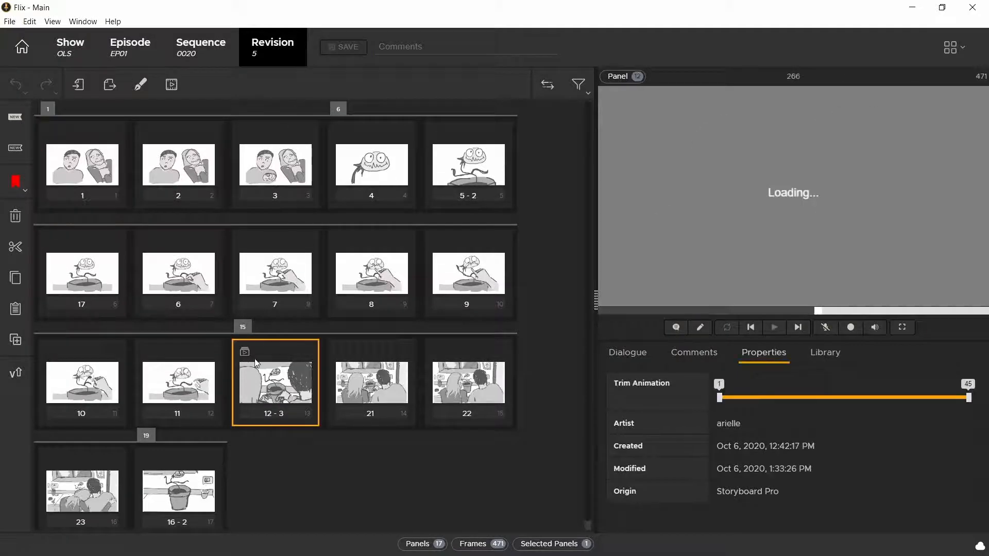
click(776, 330)
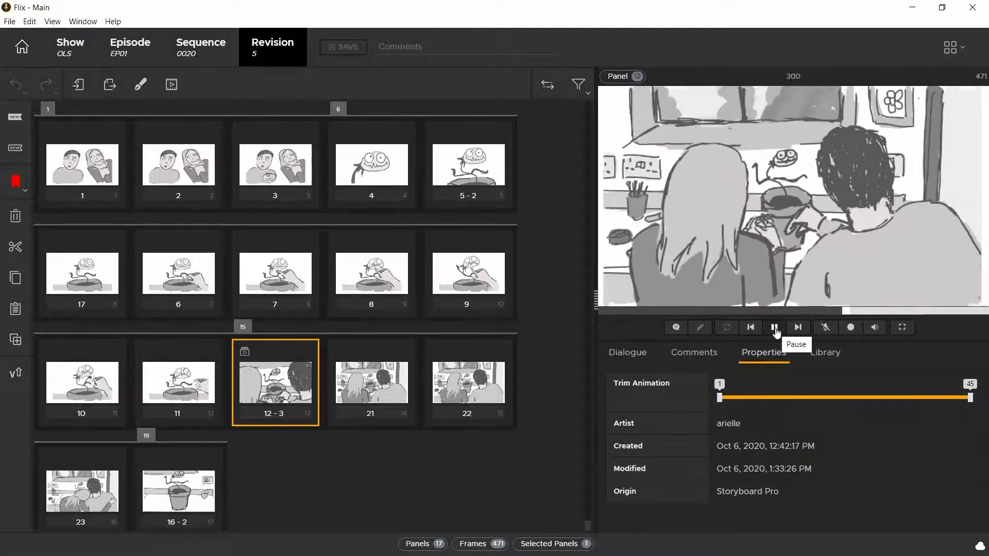
click(774, 327)
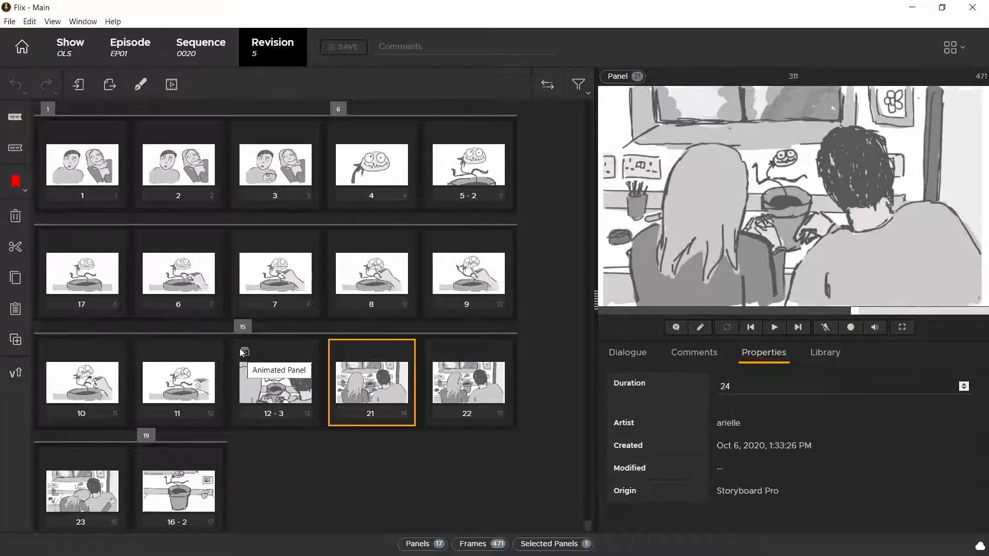
click(273, 384)
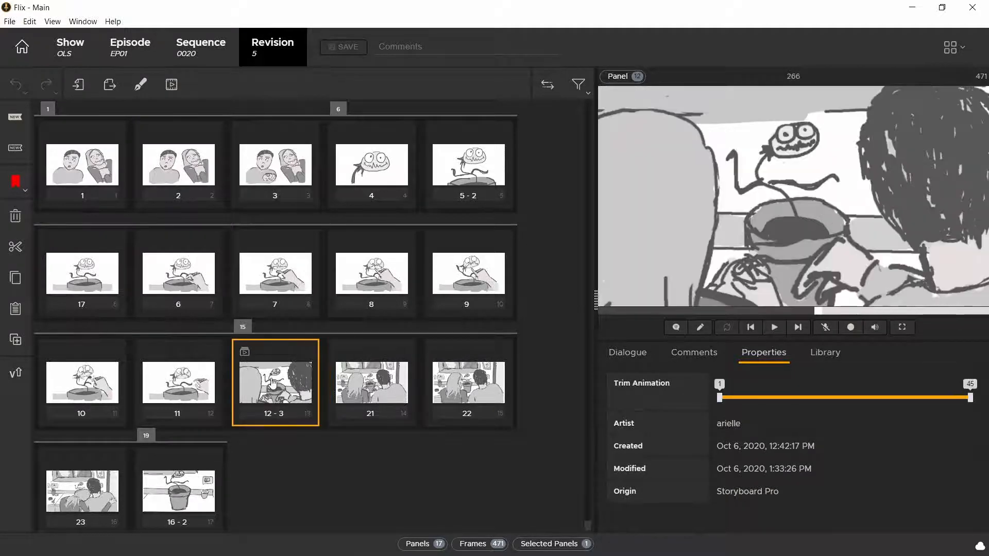
Step: Switch to Storyboard Pro and enter the dialog "Isn't he wonderful?" for panel 3 of scene 15
key(alt+Tab)
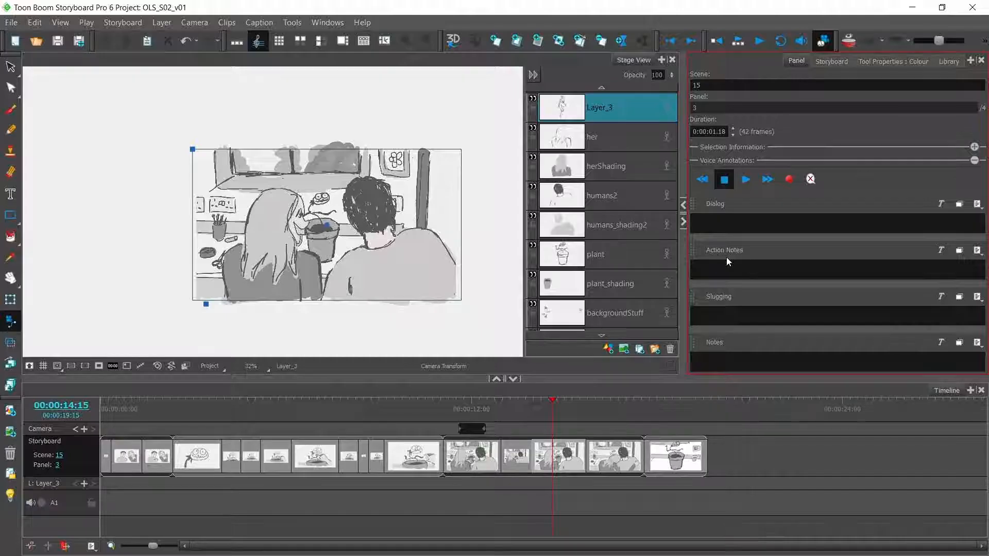
text(Isn't he wonderful?)
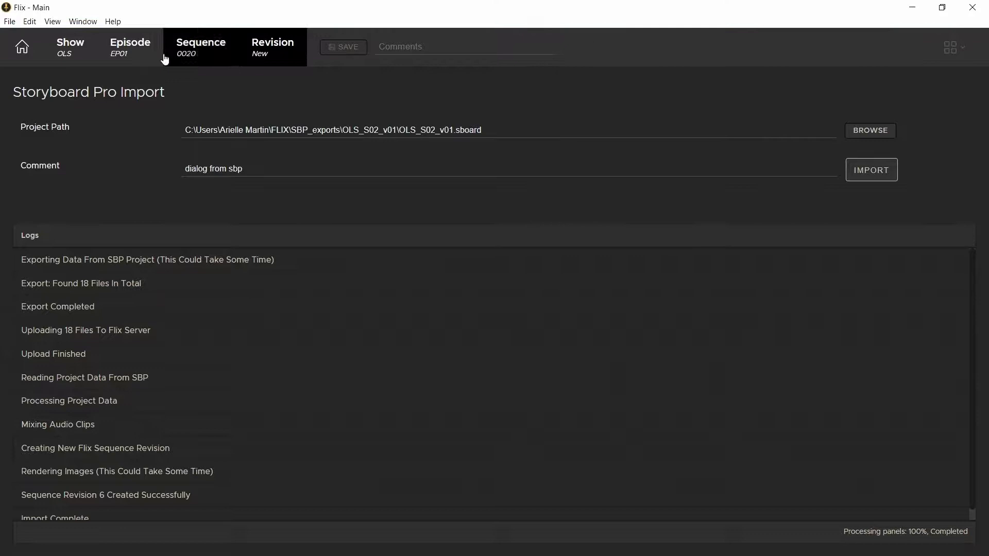
Step: Open revision 6 of sequence 0020 in Flix and view the dialogue of panel 25
click(201, 46)
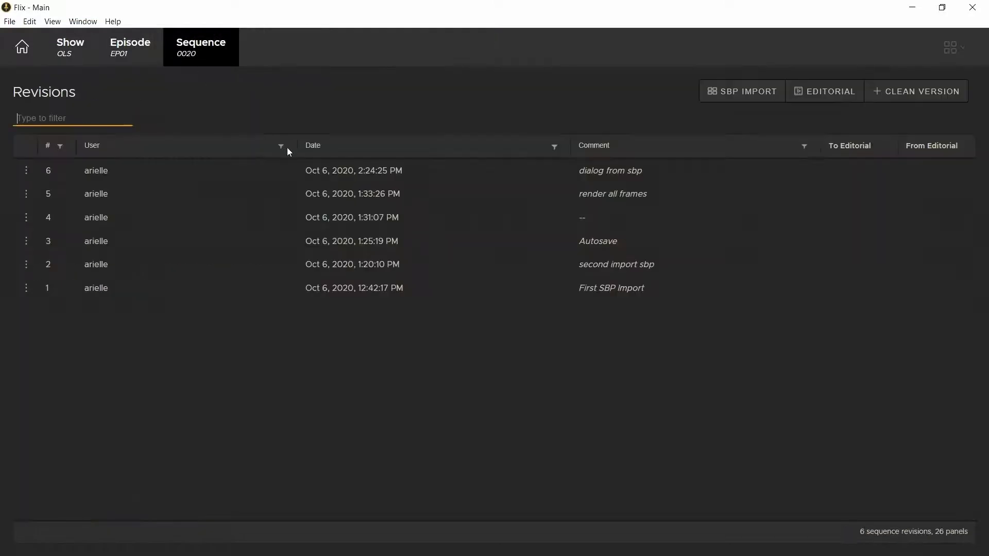
click(289, 171)
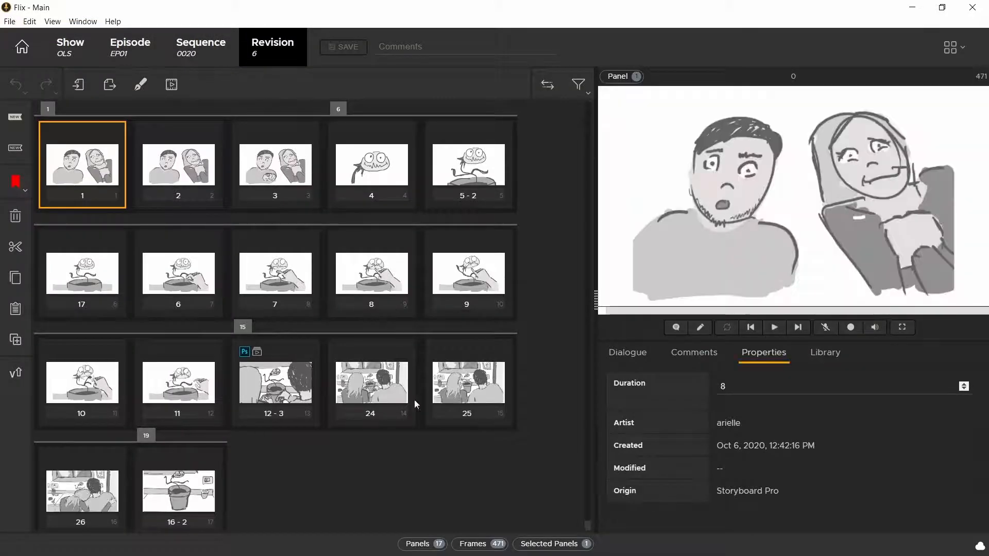
click(464, 394)
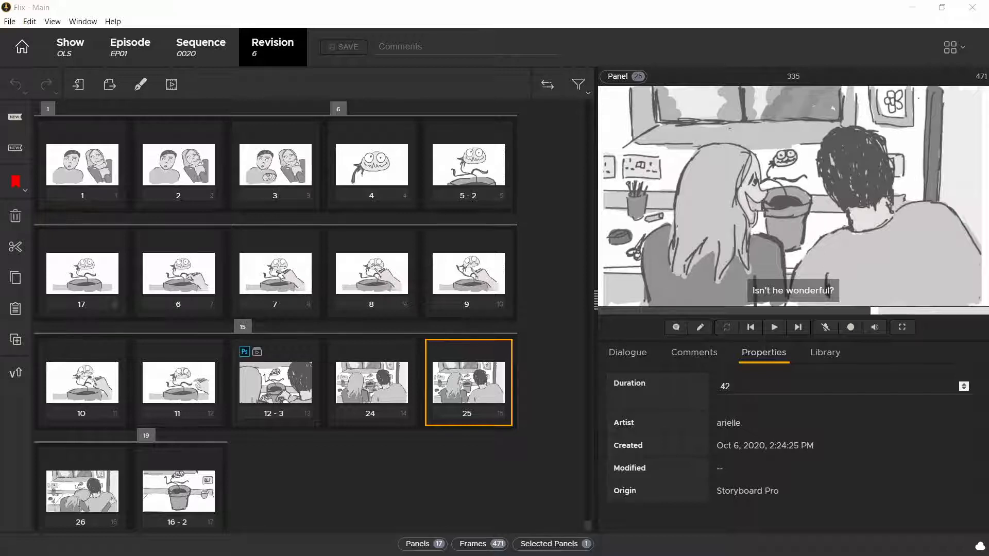
click(122, 531)
click(626, 353)
click(669, 405)
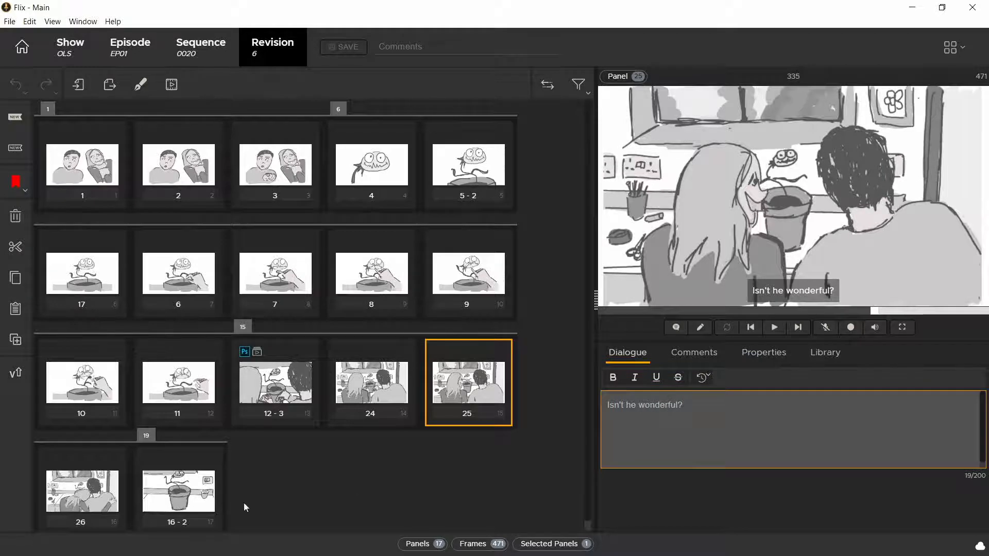
Step: Add the dialogue "Sure." to panel 26
click(82, 479)
click(670, 417)
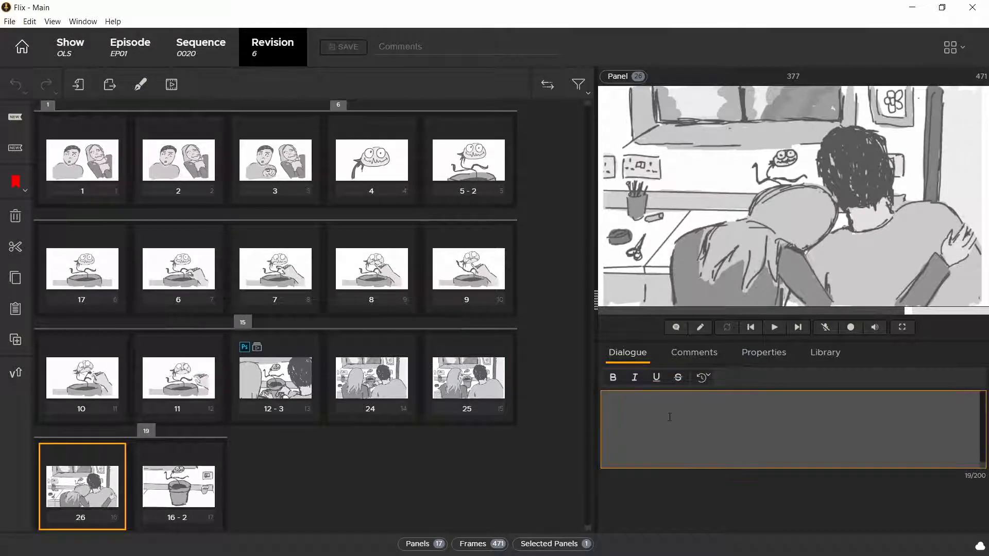
text(Sure.)
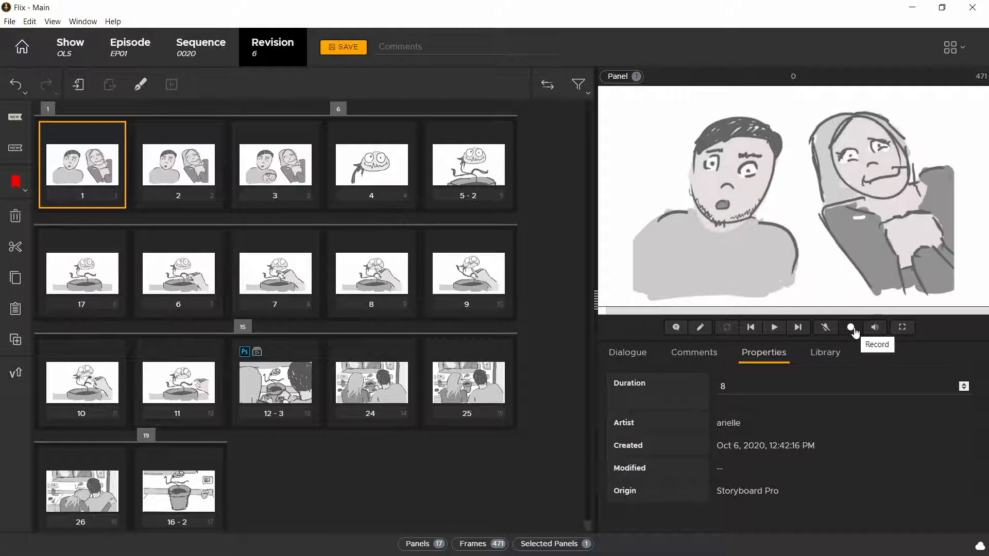
Step: Record new panel timings from panel 1 through panel 11, then check the durations of panels 1 to 3
click(851, 328)
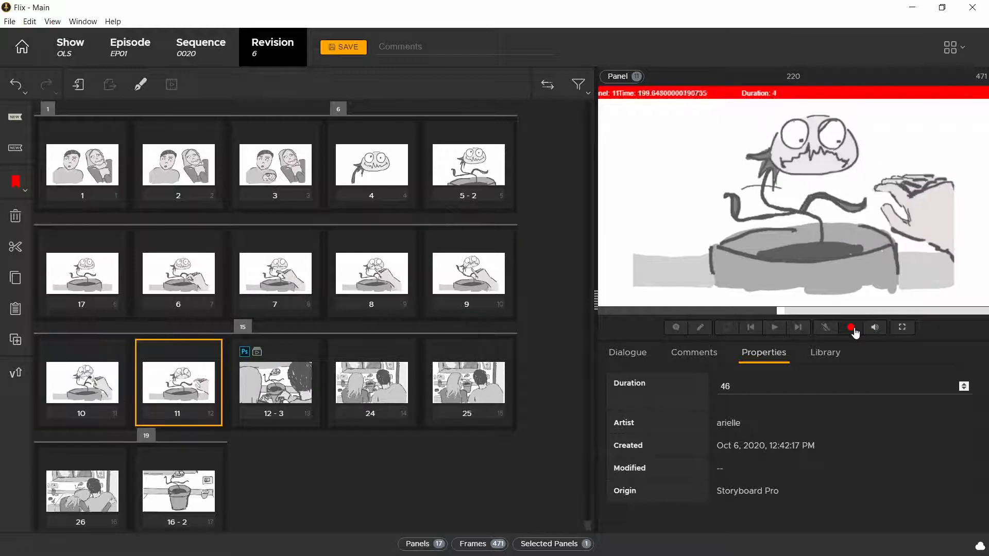
click(851, 328)
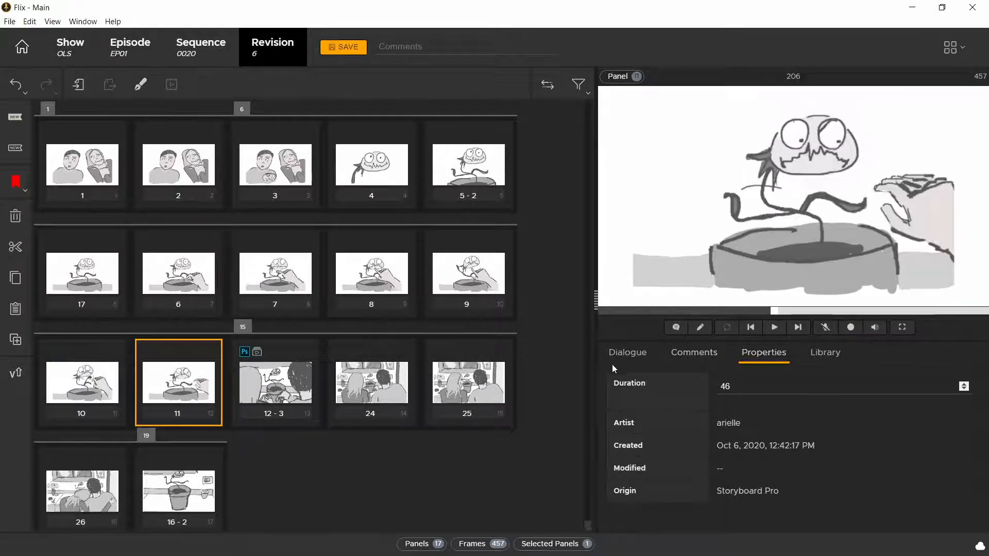
click(108, 170)
click(176, 170)
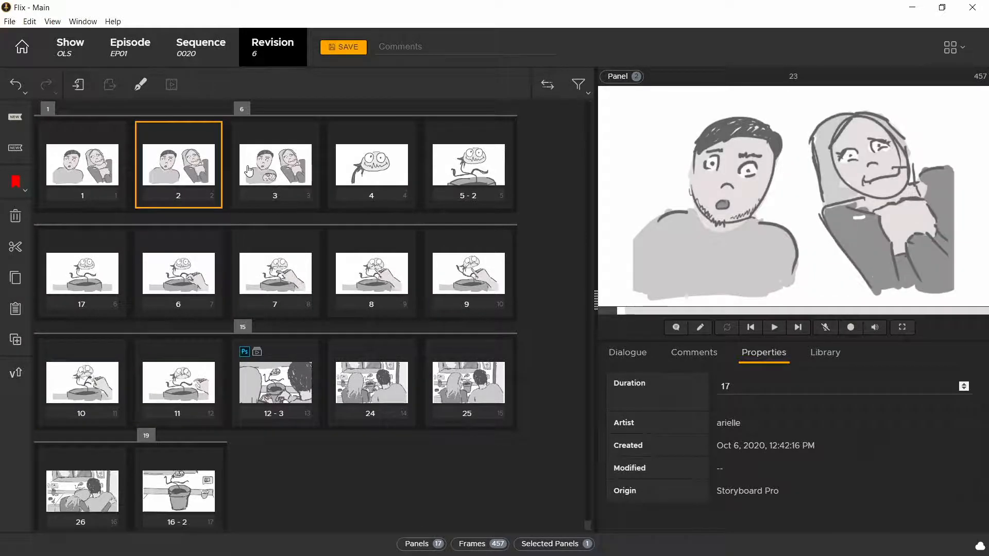
click(250, 171)
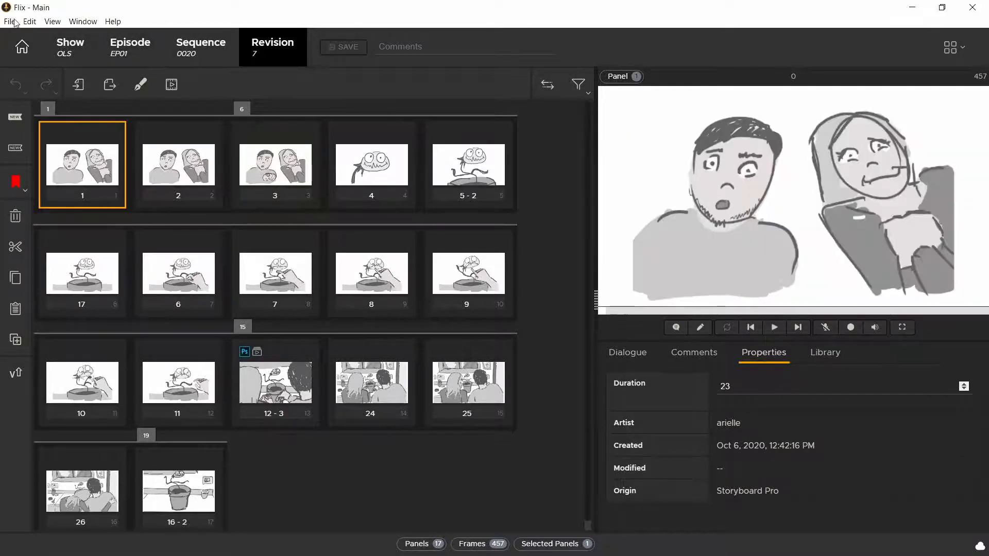
Step: Set the sketching tool preference for third-party apps to Storyboard Pro
click(14, 24)
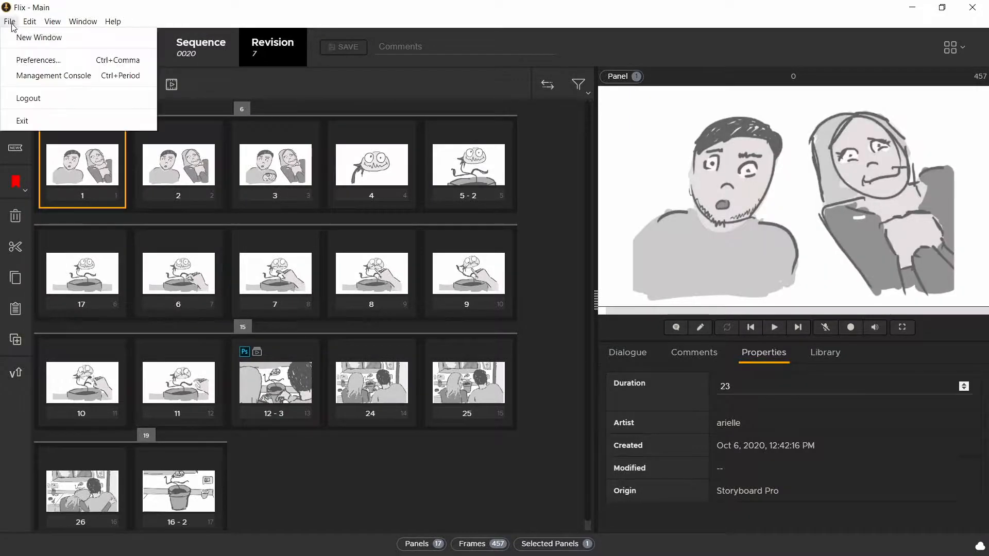
click(29, 60)
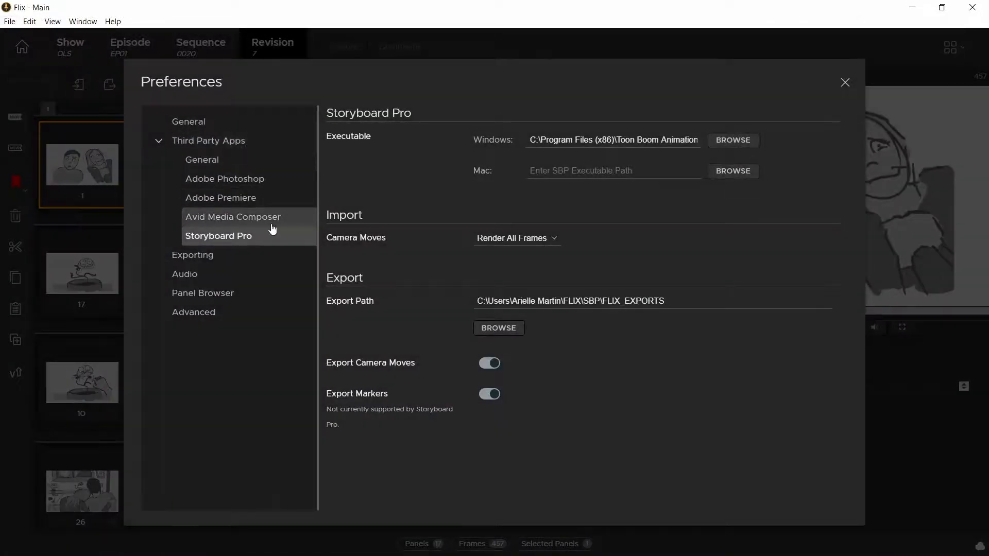
click(203, 160)
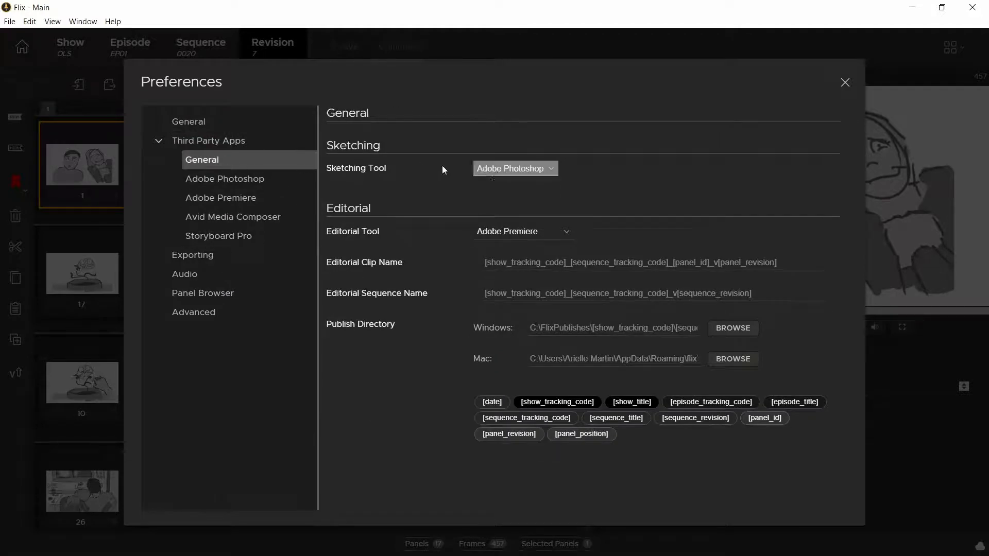
click(514, 174)
click(515, 187)
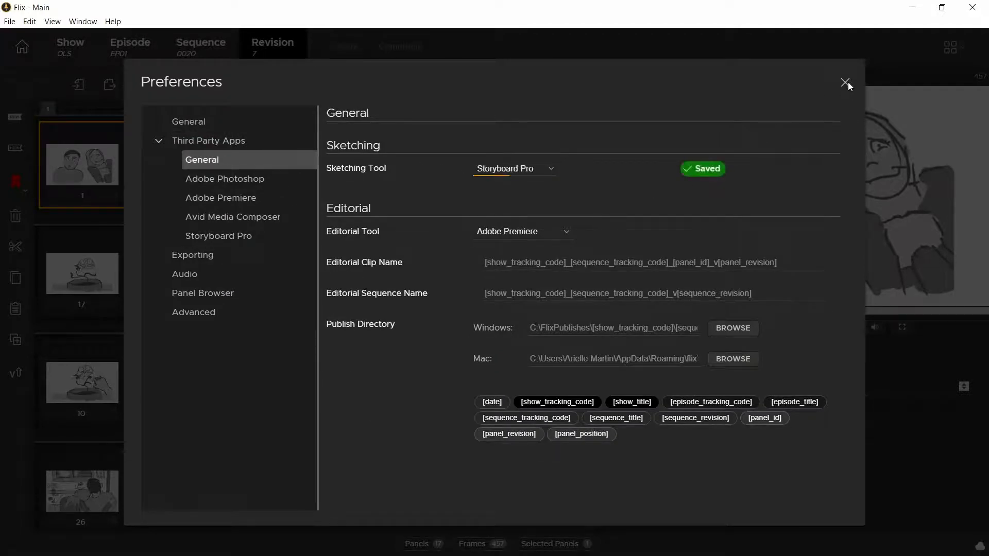
click(845, 83)
Step: Export sequence revision 7 to Storyboard Pro and copy the path of the exported XML file
double_click(86, 164)
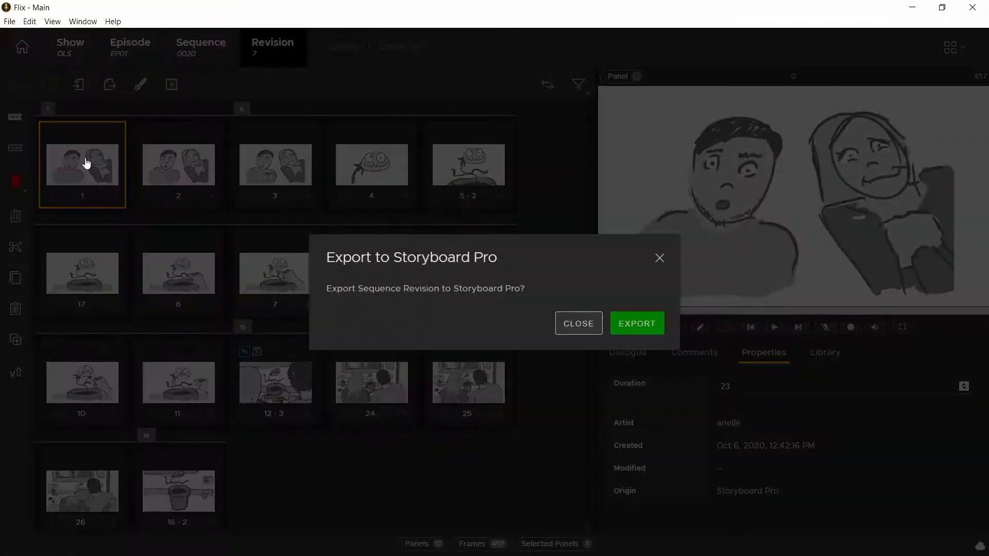
click(637, 325)
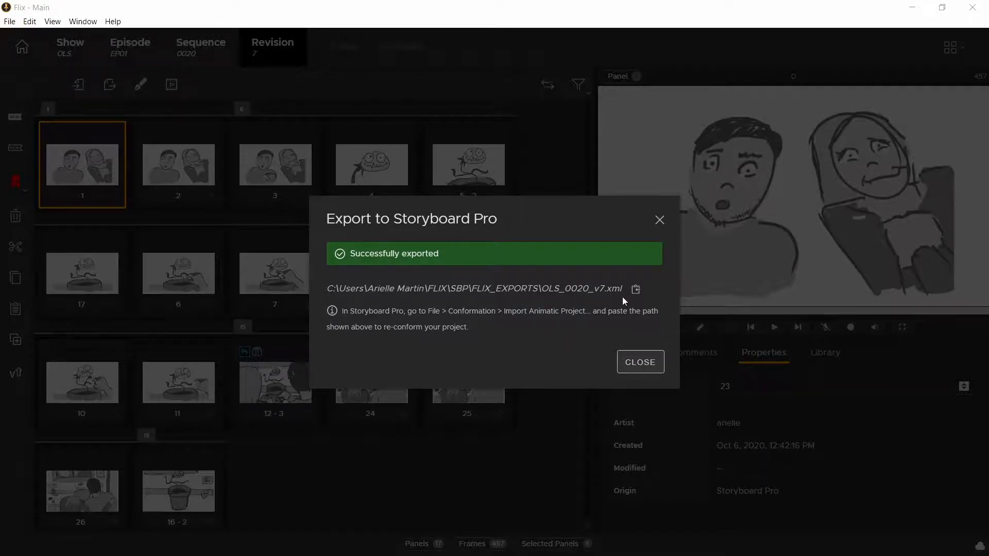
click(637, 289)
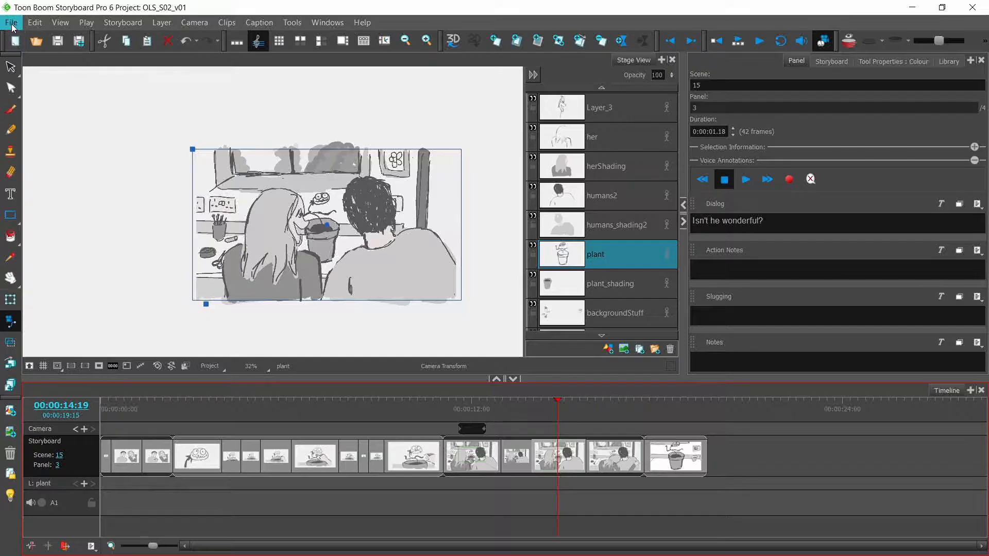
Step: In Storyboard Pro, set up an animatic project import from the copied OLS_0020_v7.xml path with audio processing turned off
click(11, 22)
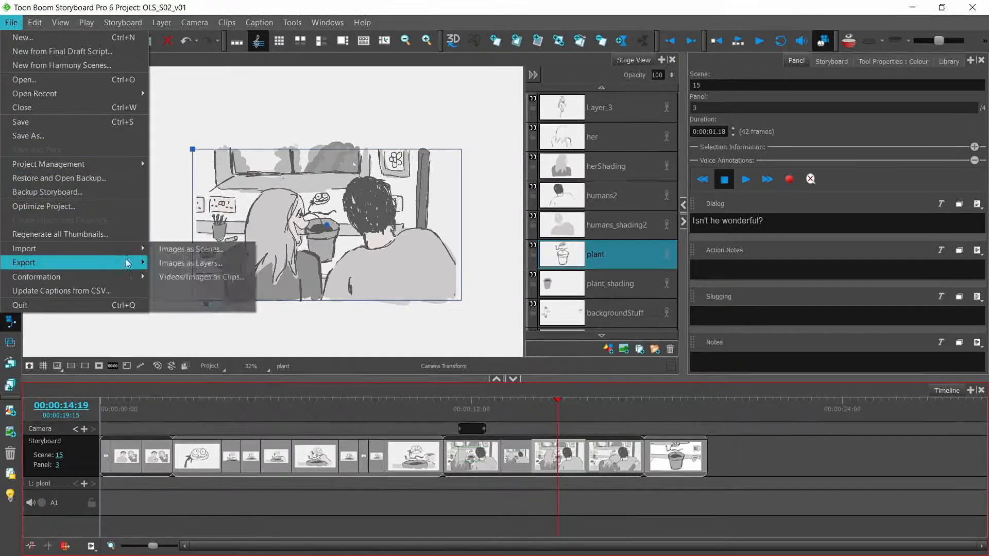
mouse_move(122, 279)
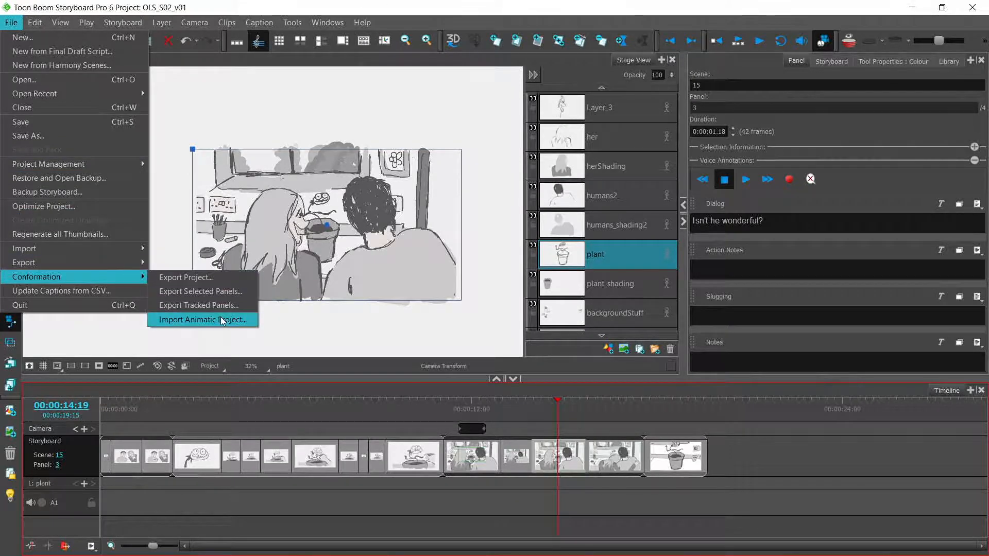
click(202, 320)
click(451, 184)
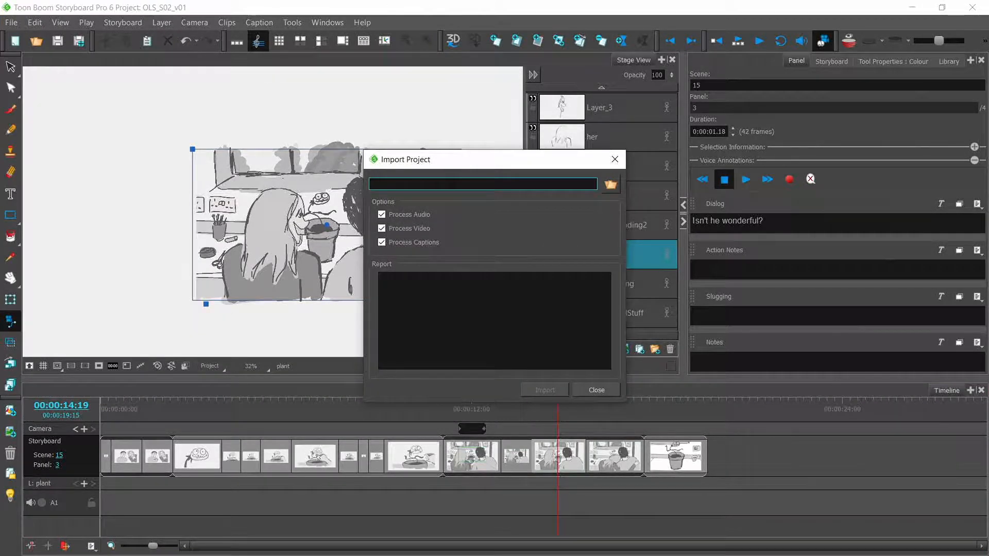
key(ctrl+v)
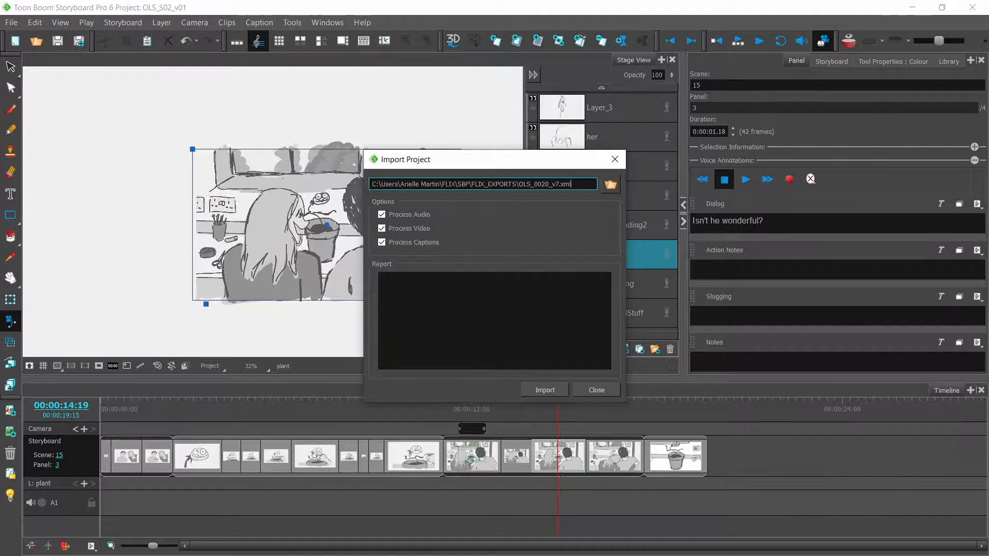
click(381, 217)
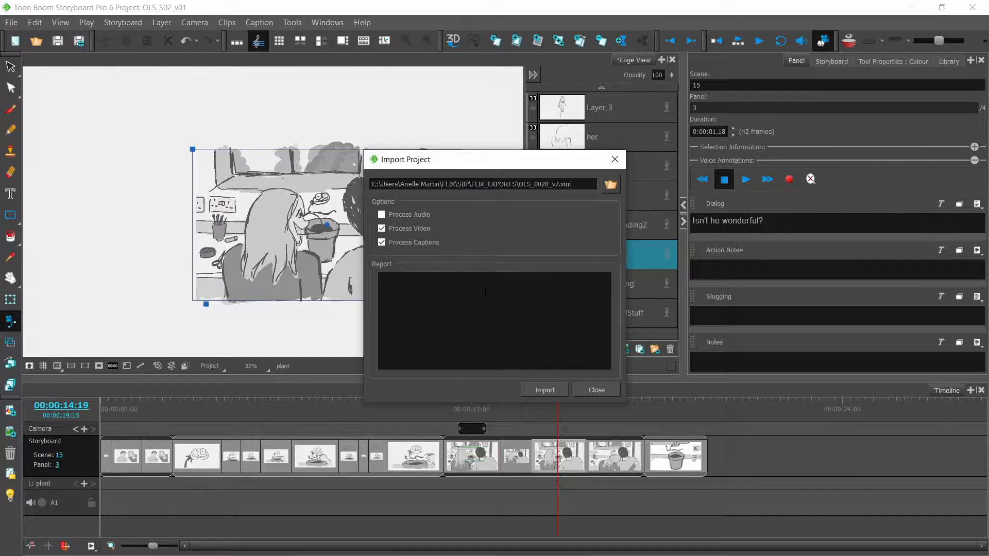
Step: Run the import despite the sequence name mismatch, then scrub the conformed timeline back to 00:00:06:15
click(538, 391)
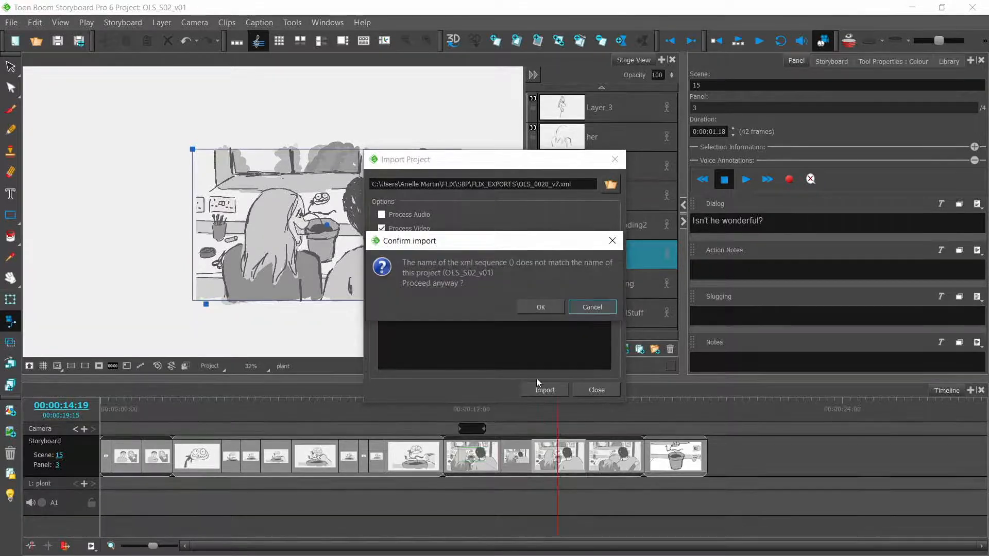
click(537, 309)
click(491, 301)
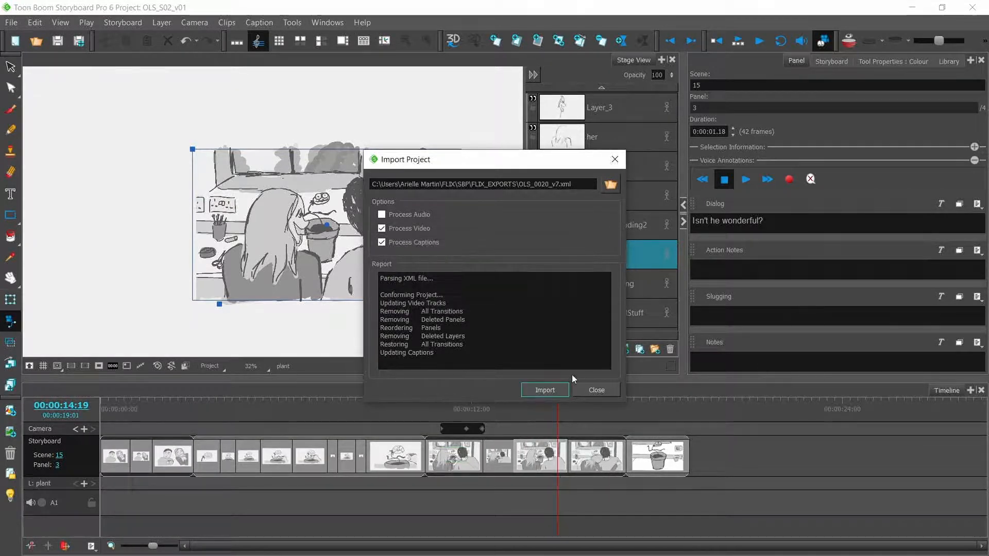
click(595, 390)
mouse_move(556, 398)
mouse_down()
mouse_move(596, 405)
mouse_move(306, 401)
mouse_up()
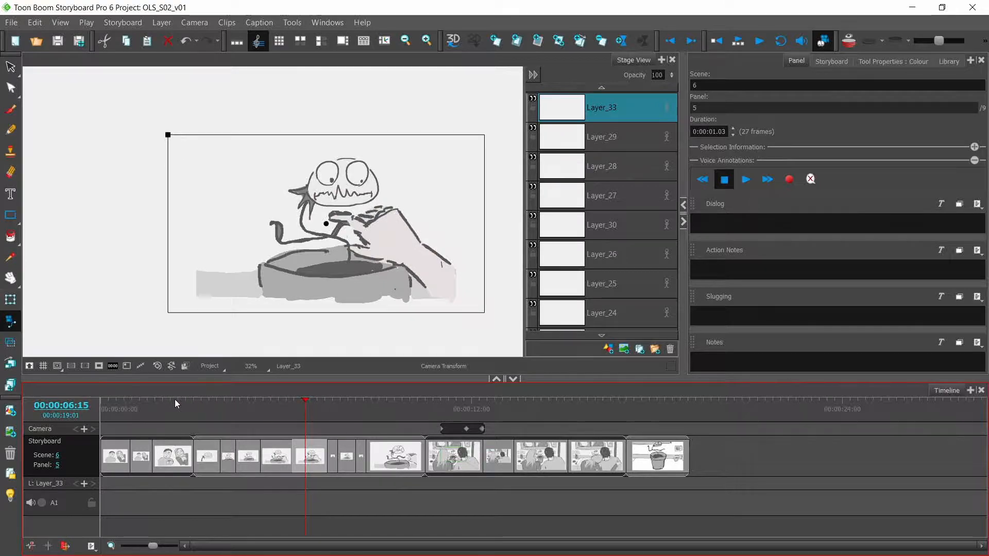